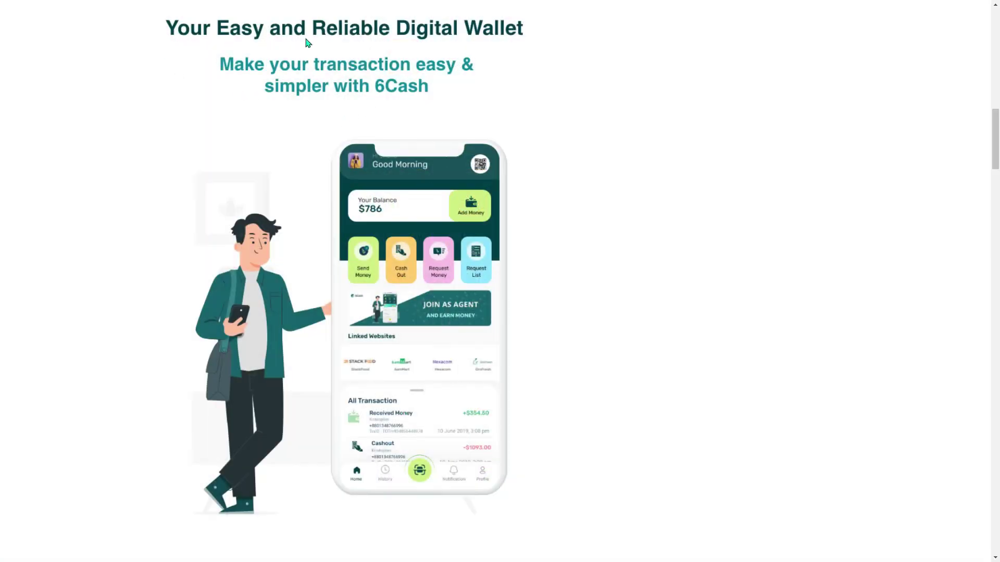
Step: Review the 6Cash product page, covering wallet features, OTP registration, scan-to-pay transactions, transaction history and supported payment methods
{"action": "scroll", "coordinate": [498, 151], "scroll_direction": "down", "scroll_amount": 3}
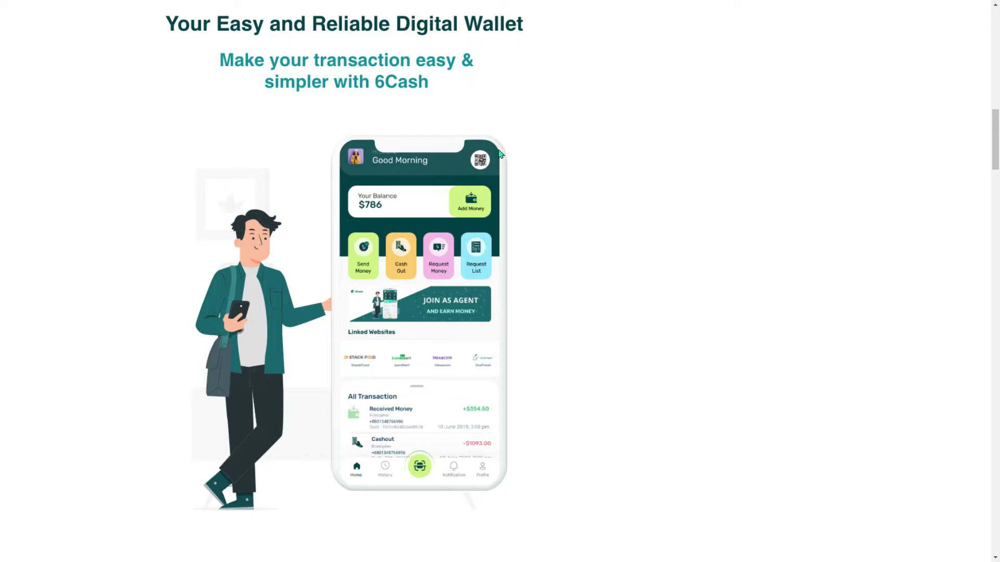
{"action": "scroll", "coordinate": [499, 151], "scroll_direction": "down", "scroll_amount": 7}
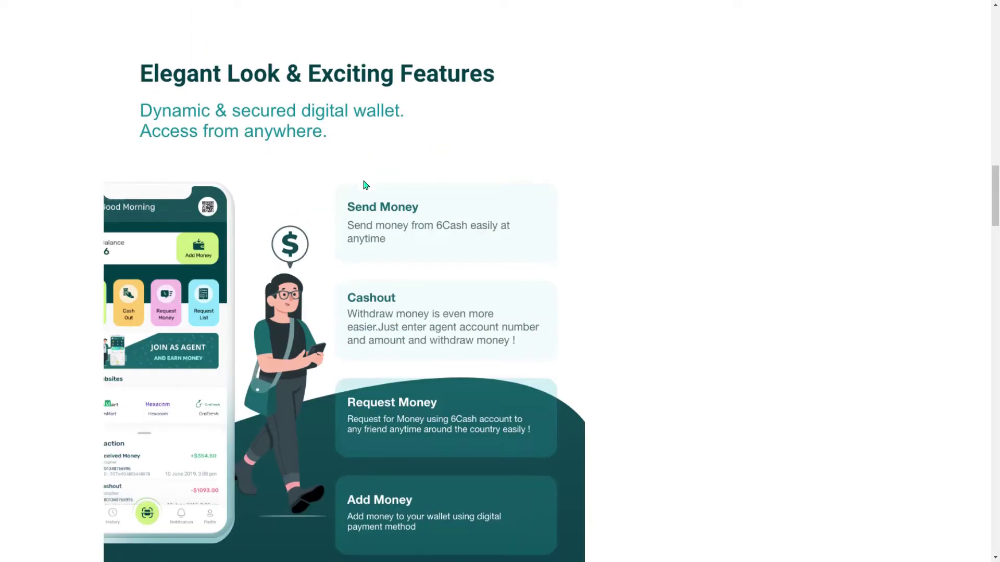
{"action": "scroll", "coordinate": [428, 270], "scroll_direction": "down", "scroll_amount": 3}
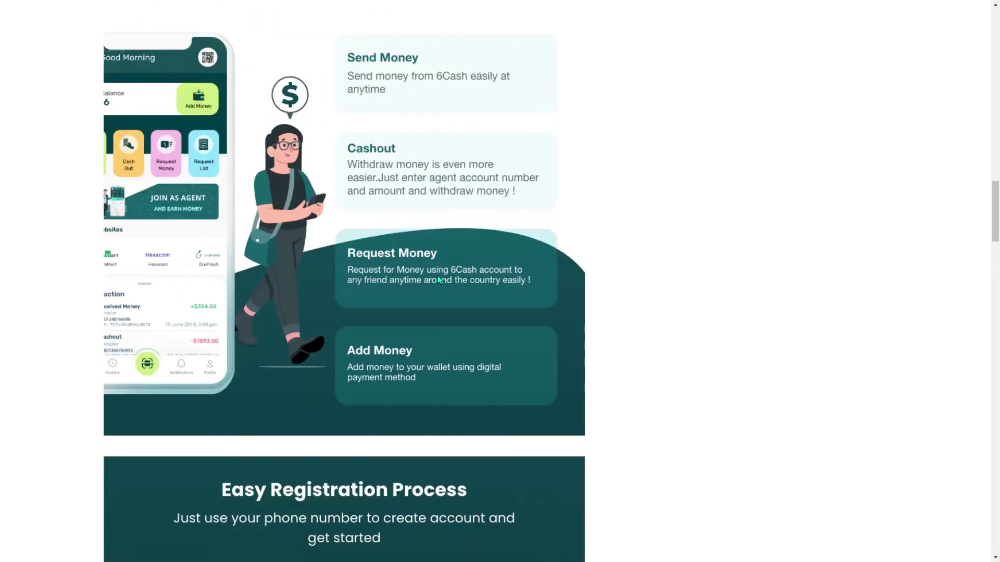
{"action": "scroll", "coordinate": [309, 275], "scroll_direction": "up", "scroll_amount": 2}
{"action": "scroll", "coordinate": [554, 231], "scroll_direction": "down", "scroll_amount": 11}
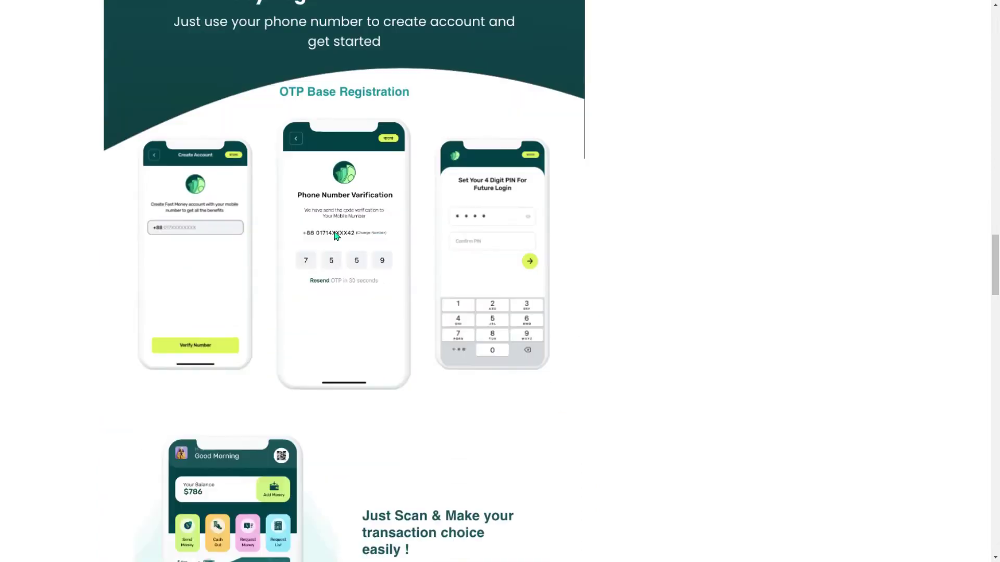
{"action": "scroll", "coordinate": [555, 231], "scroll_direction": "down", "scroll_amount": 6}
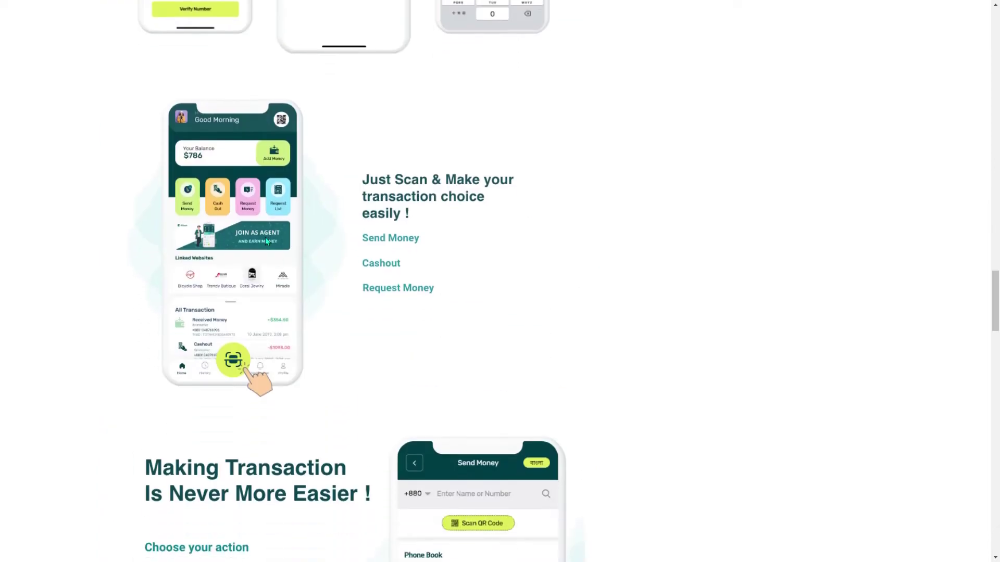
{"action": "scroll", "coordinate": [392, 219], "scroll_direction": "down", "scroll_amount": 5}
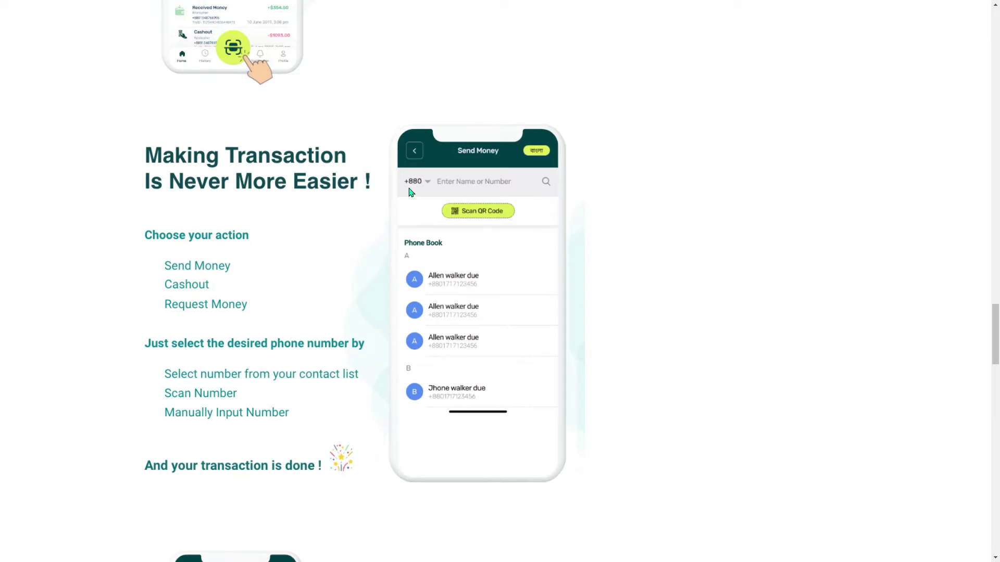
{"action": "scroll", "coordinate": [484, 223], "scroll_direction": "down", "scroll_amount": 1}
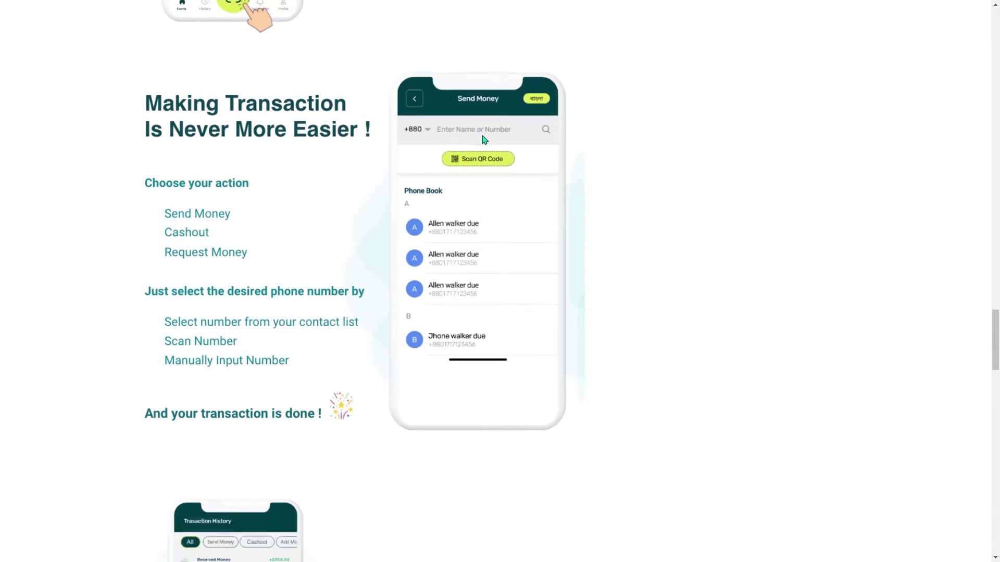
{"action": "scroll", "coordinate": [484, 140], "scroll_direction": "down", "scroll_amount": 9}
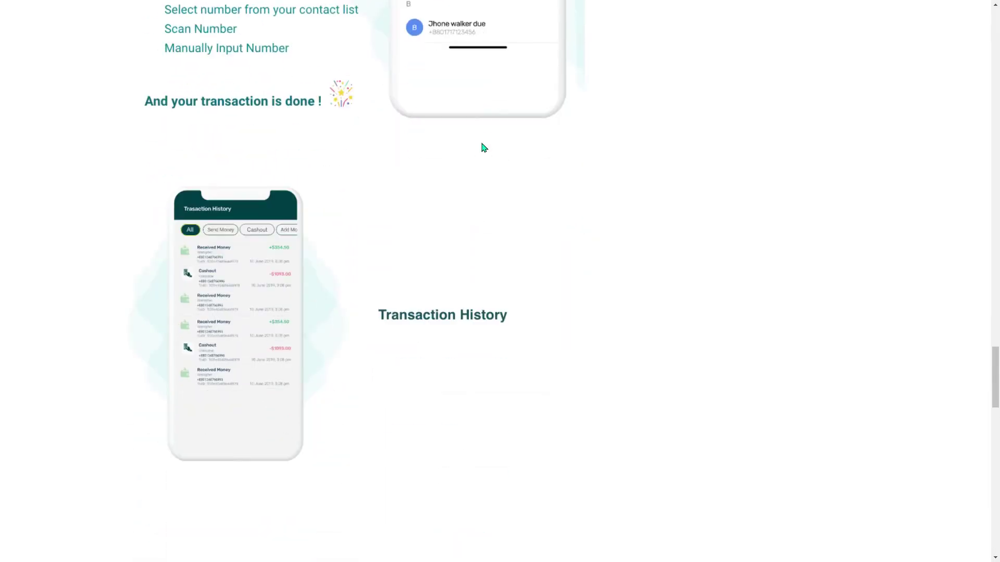
{"action": "scroll", "coordinate": [402, 225], "scroll_direction": "down", "scroll_amount": 11}
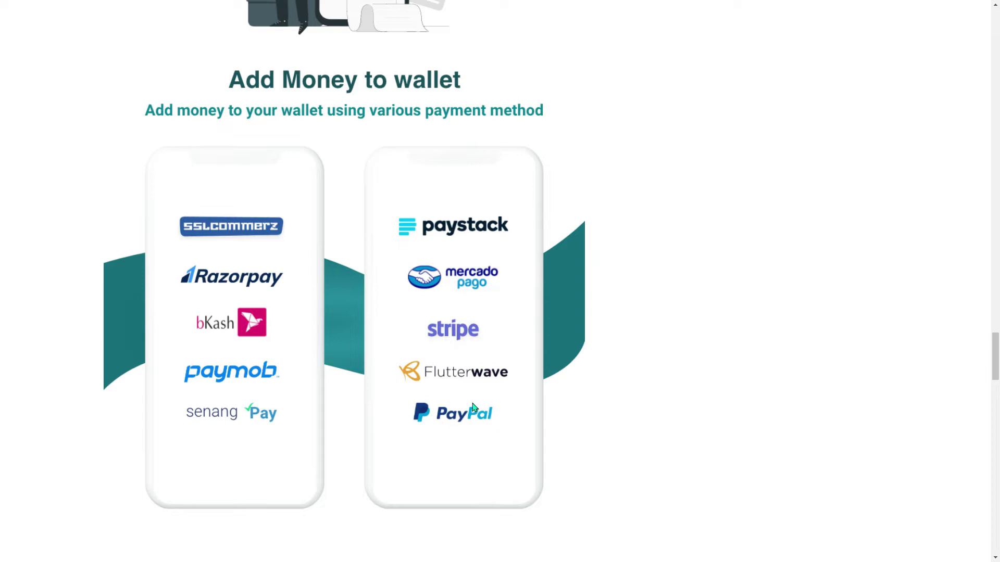
{"action": "scroll", "coordinate": [489, 357], "scroll_direction": "up", "scroll_amount": 1}
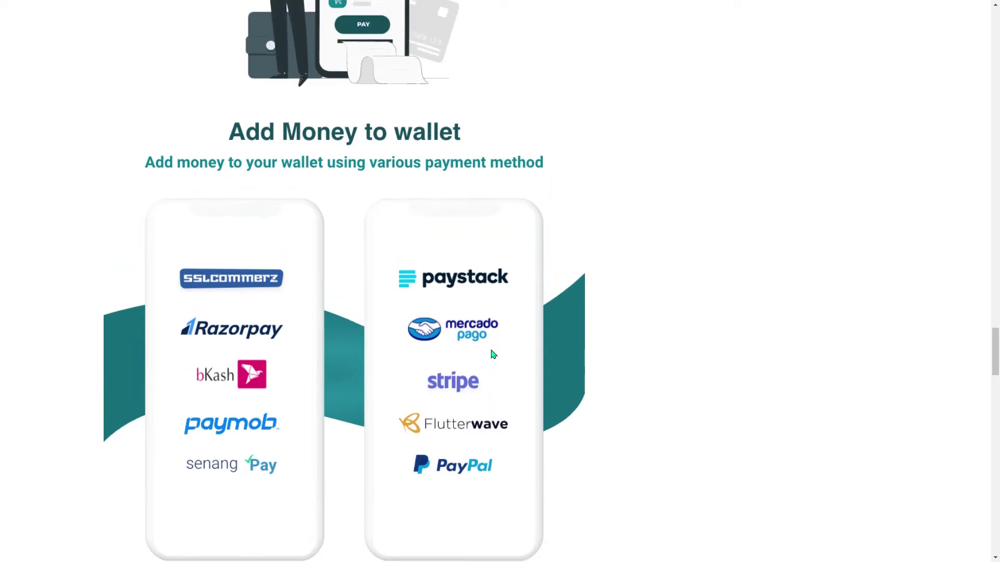
{"action": "scroll", "coordinate": [493, 355], "scroll_direction": "down", "scroll_amount": 3}
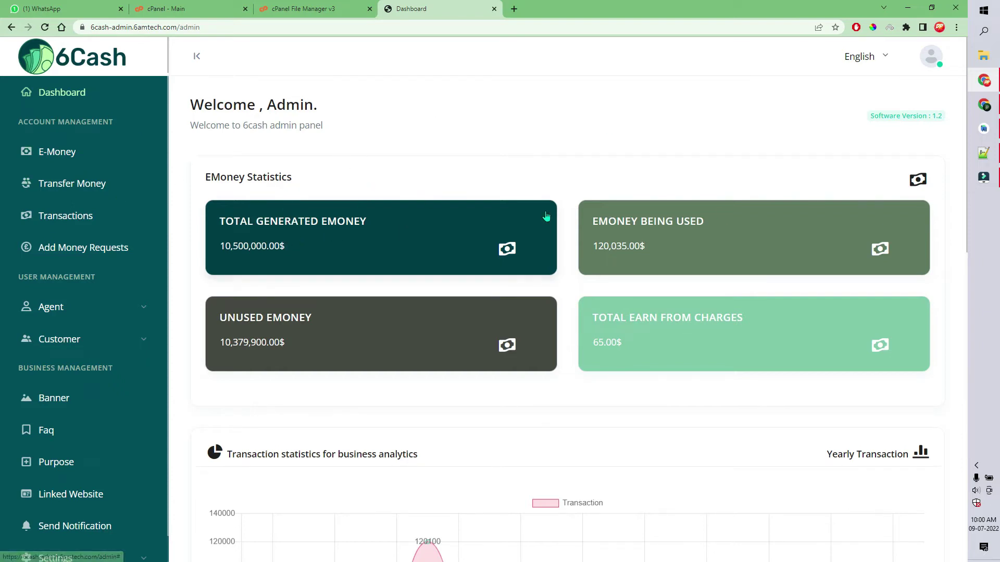
Step: Examine the 6Cash admin dashboard's e-money statistics, yearly transaction chart, top agents, top customers and top transactions
{"action": "scroll", "coordinate": [506, 237], "scroll_direction": "down", "scroll_amount": 2}
{"action": "scroll", "coordinate": [293, 257], "scroll_direction": "down", "scroll_amount": 5}
{"action": "scroll", "coordinate": [295, 255], "scroll_direction": "down", "scroll_amount": 5}
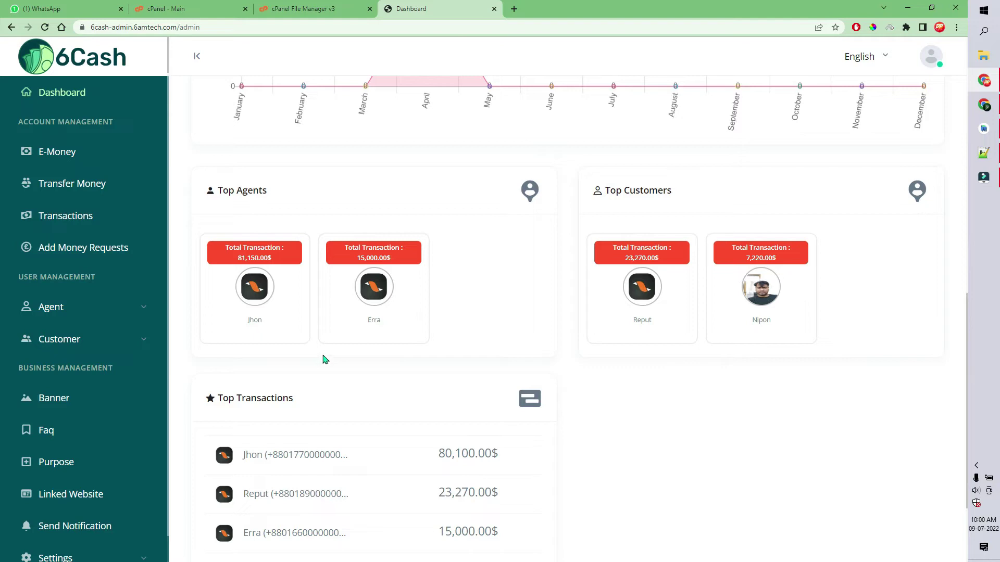
{"action": "scroll", "coordinate": [325, 360], "scroll_direction": "up", "scroll_amount": 2}
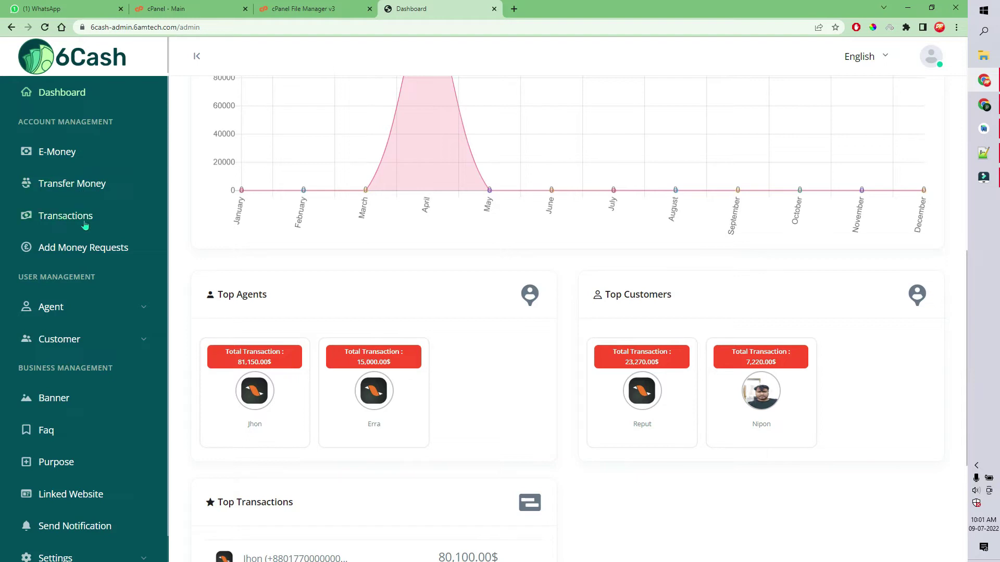
Step: Review the admin panel's navigation options for Agent, Customer, Business Management and Settings
{"action": "scroll", "coordinate": [67, 256], "scroll_direction": "down", "scroll_amount": 1}
{"action": "left_click", "coordinate": [70, 282]}
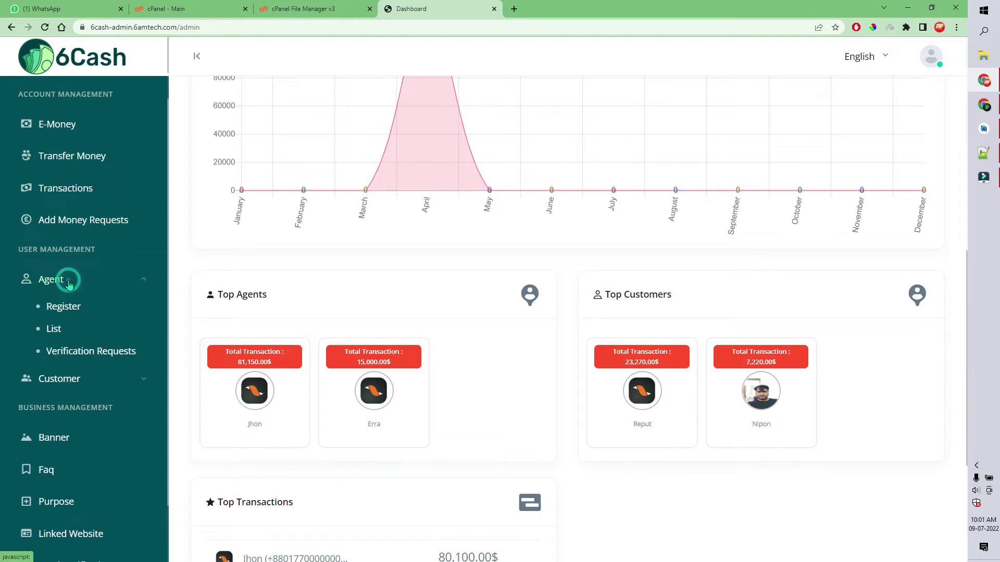
{"action": "left_click", "coordinate": [124, 383]}
{"action": "scroll", "coordinate": [68, 375], "scroll_direction": "down", "scroll_amount": 2}
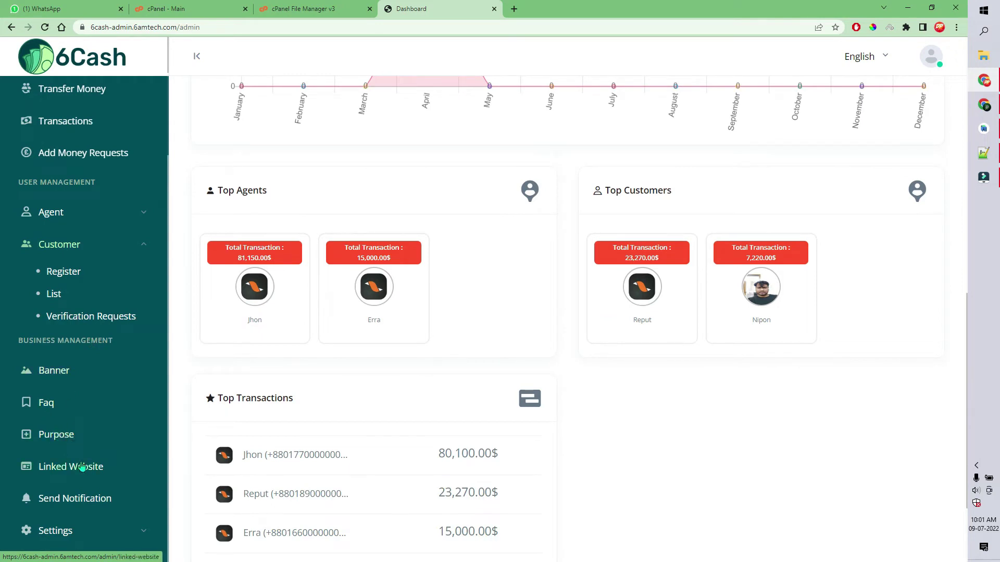
{"action": "scroll", "coordinate": [73, 484], "scroll_direction": "down", "scroll_amount": 1}
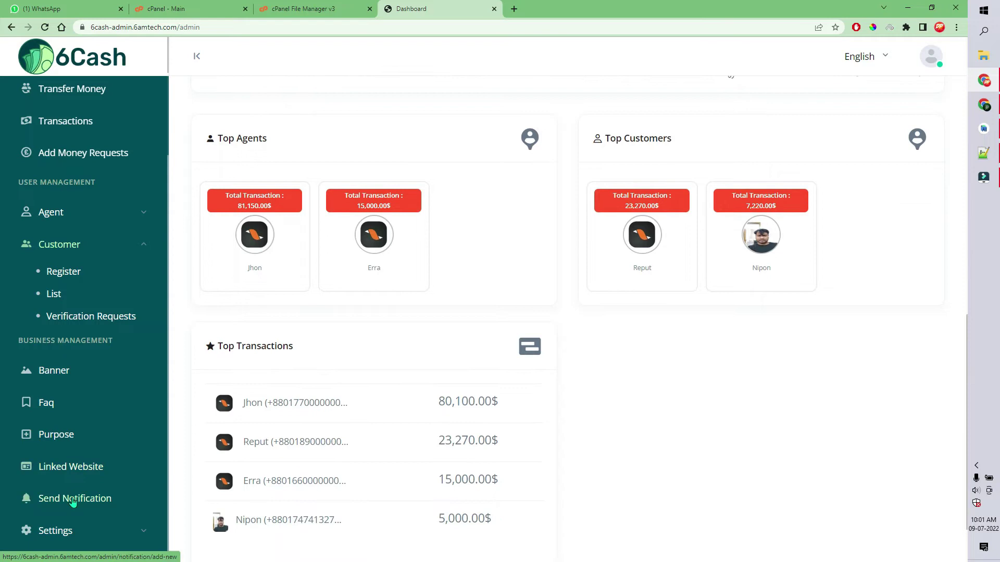
{"action": "left_click", "coordinate": [62, 534]}
{"action": "scroll", "coordinate": [65, 468], "scroll_direction": "down", "scroll_amount": 4}
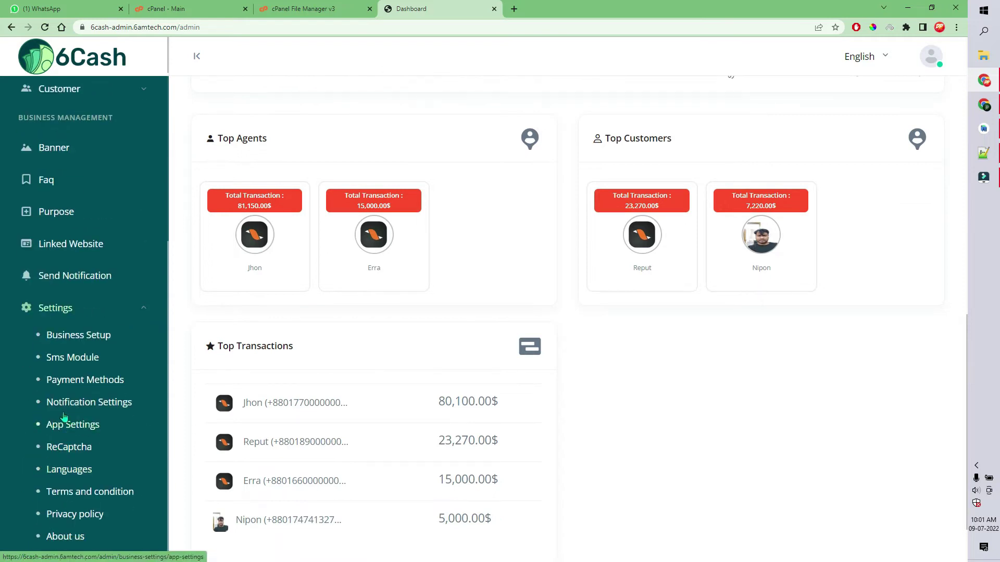
{"action": "scroll", "coordinate": [68, 281], "scroll_direction": "down", "scroll_amount": 2}
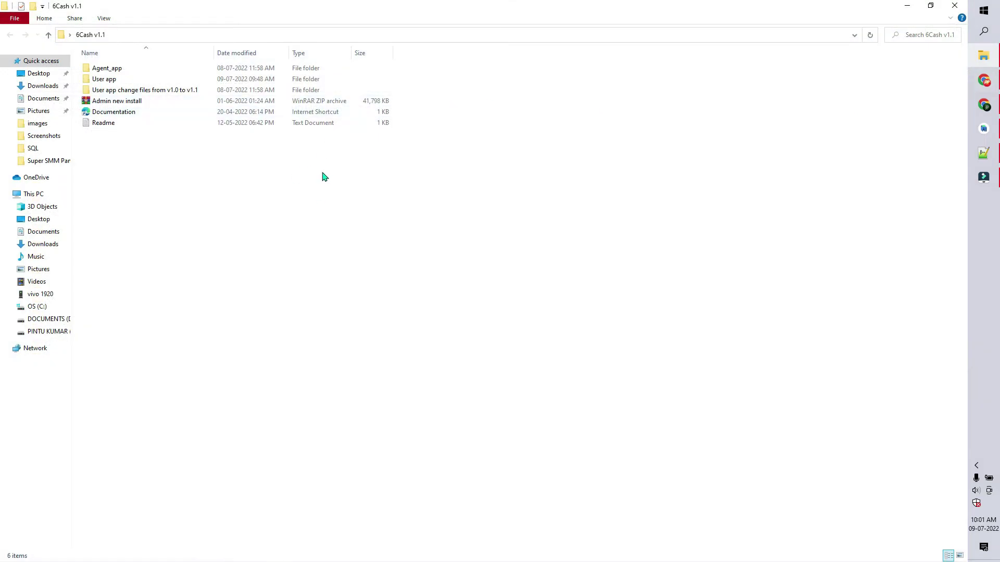
Step: Look inside the Agent_app, User app and User app change files from v1.0 to v1.1 folders of the 6Cash v1.1 package
{"action": "left_click_drag", "start_coordinate": [130, 180], "coordinate": [107, 63]}
{"action": "left_click", "coordinate": [130, 181]}
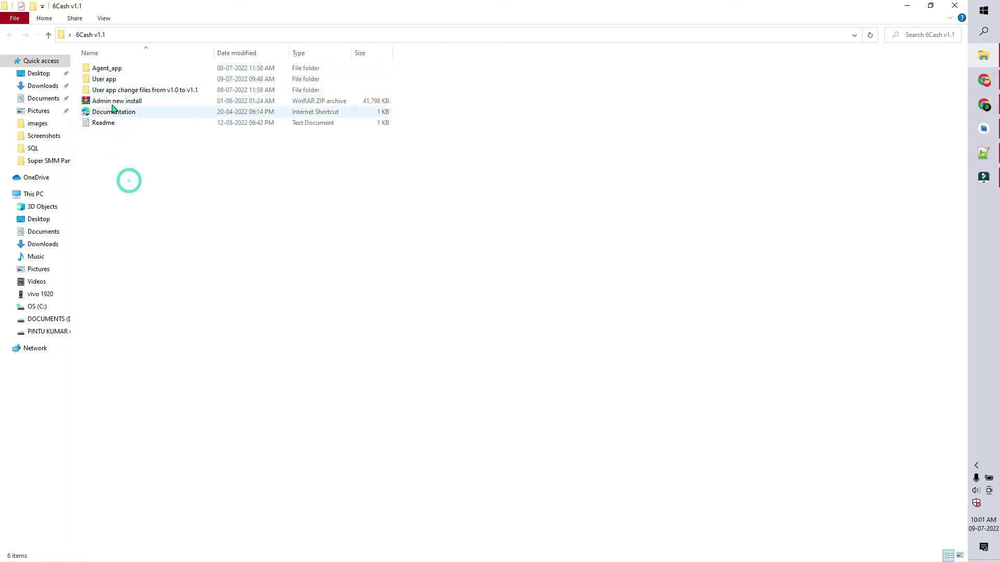
{"action": "double_click", "coordinate": [104, 68]}
{"action": "left_click", "coordinate": [49, 35]}
{"action": "double_click", "coordinate": [104, 78]}
{"action": "left_click", "coordinate": [49, 35]}
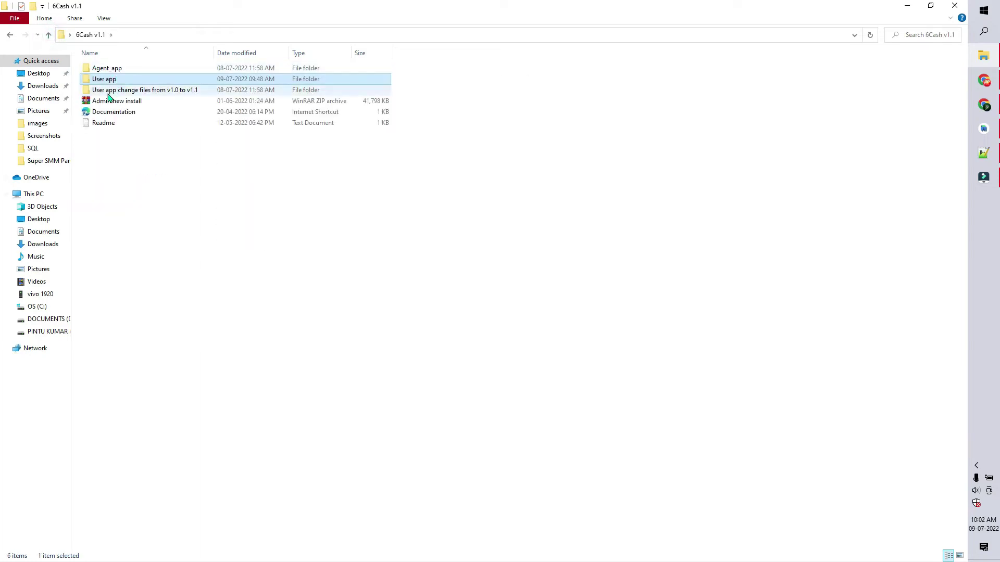
{"action": "double_click", "coordinate": [109, 92]}
{"action": "left_click", "coordinate": [49, 35]}
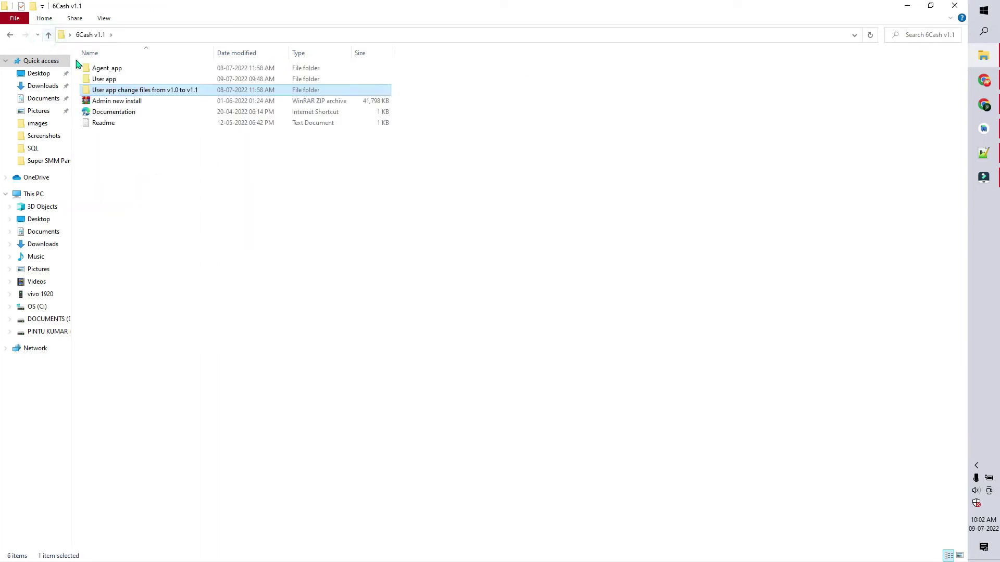
Step: Check the Admin new install, Documentation and Readme files, open the online 6Cash documentation and close it again
{"action": "left_click", "coordinate": [101, 103]}
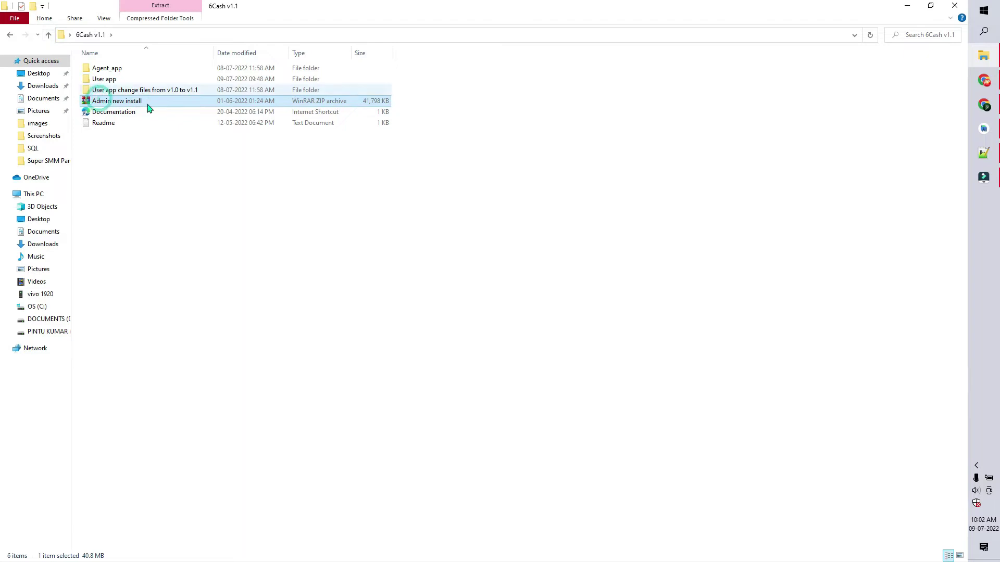
{"action": "left_click", "coordinate": [111, 115]}
{"action": "left_click", "coordinate": [103, 124]}
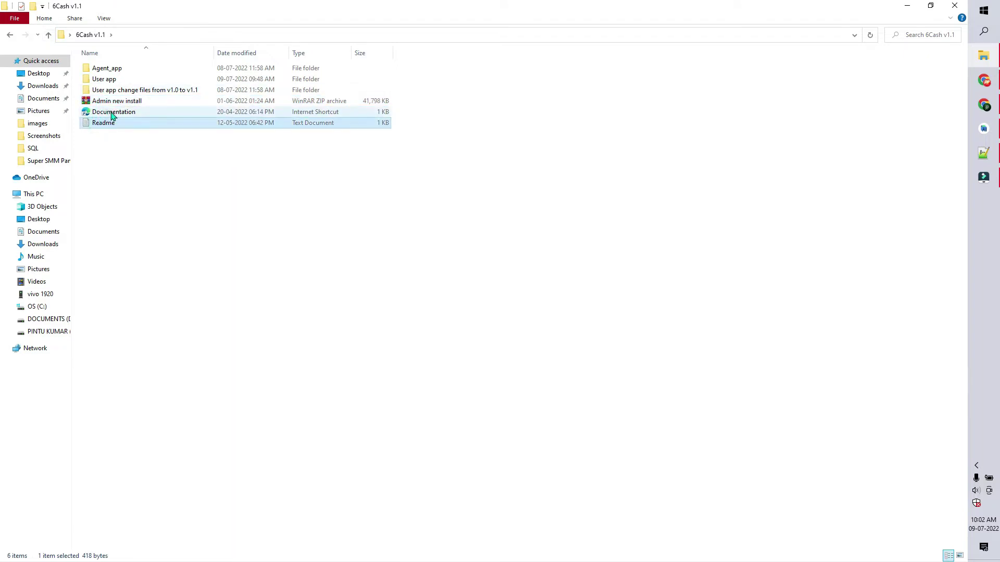
{"action": "left_click", "coordinate": [111, 115]}
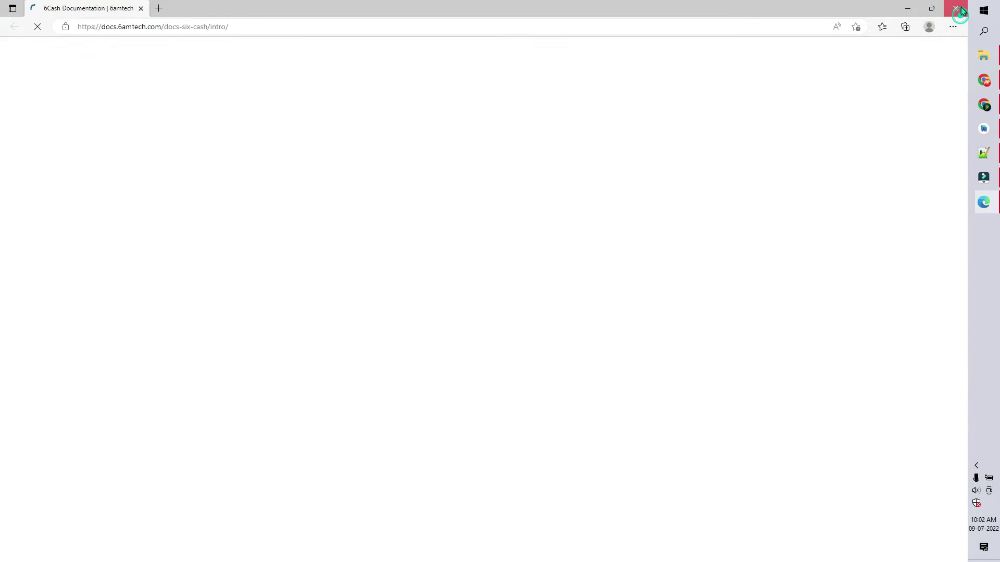
{"action": "left_click", "coordinate": [955, 6]}
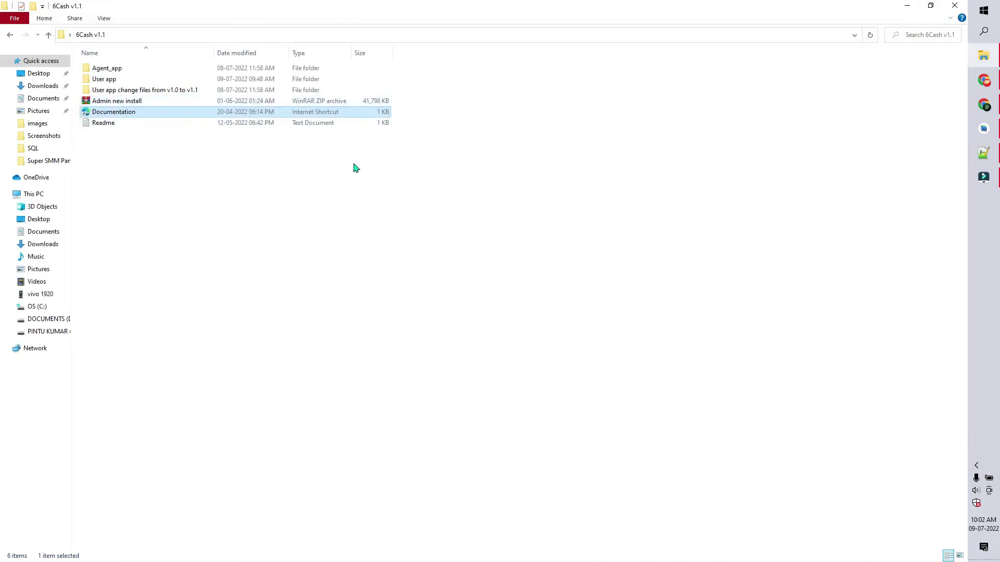
Step: Switch to the cPanel File Manager and extract Admin new install.zip into /public_html/FZME.IN
{"action": "left_click", "coordinate": [124, 105]}
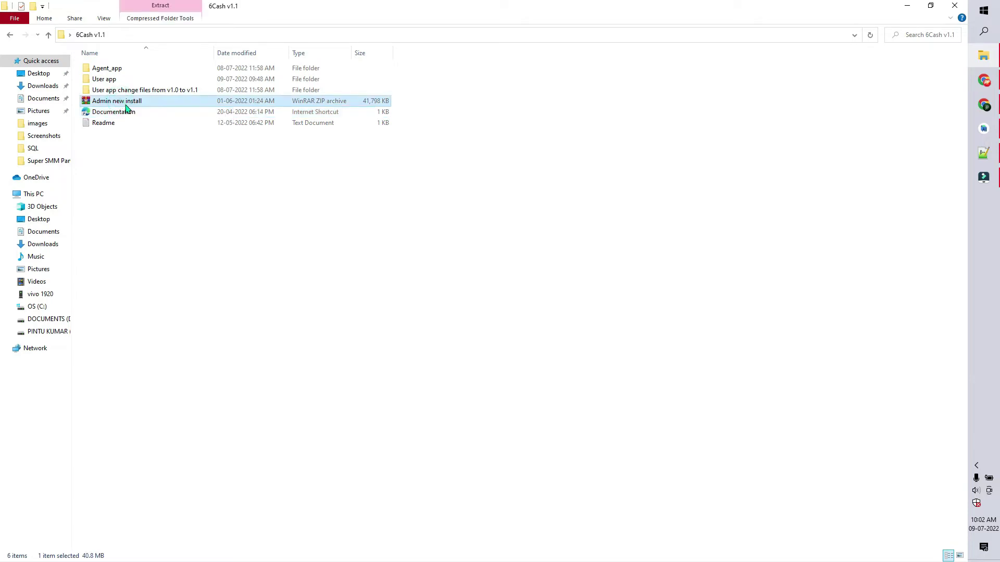
{"action": "left_click", "coordinate": [983, 81]}
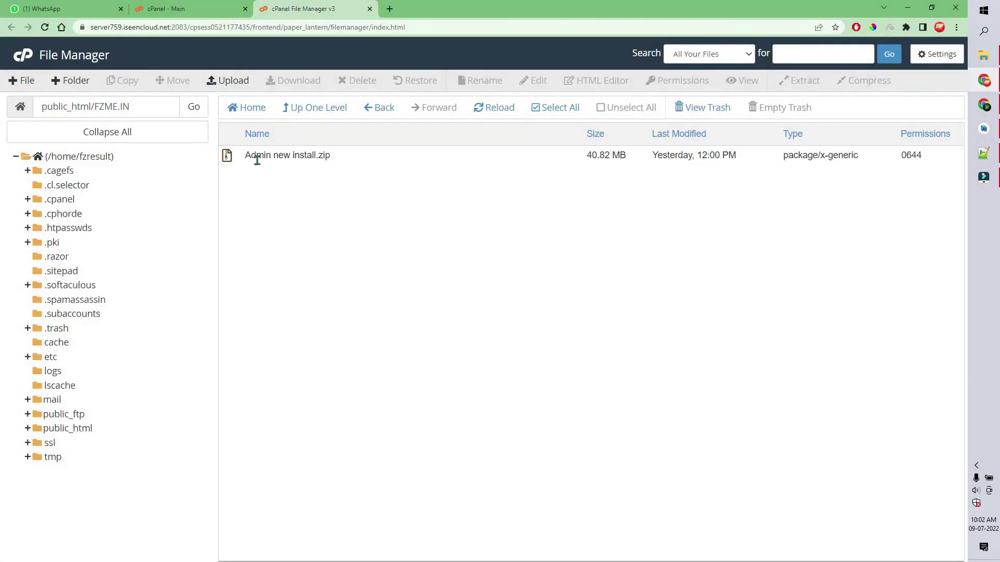
{"action": "left_click", "coordinate": [980, 55]}
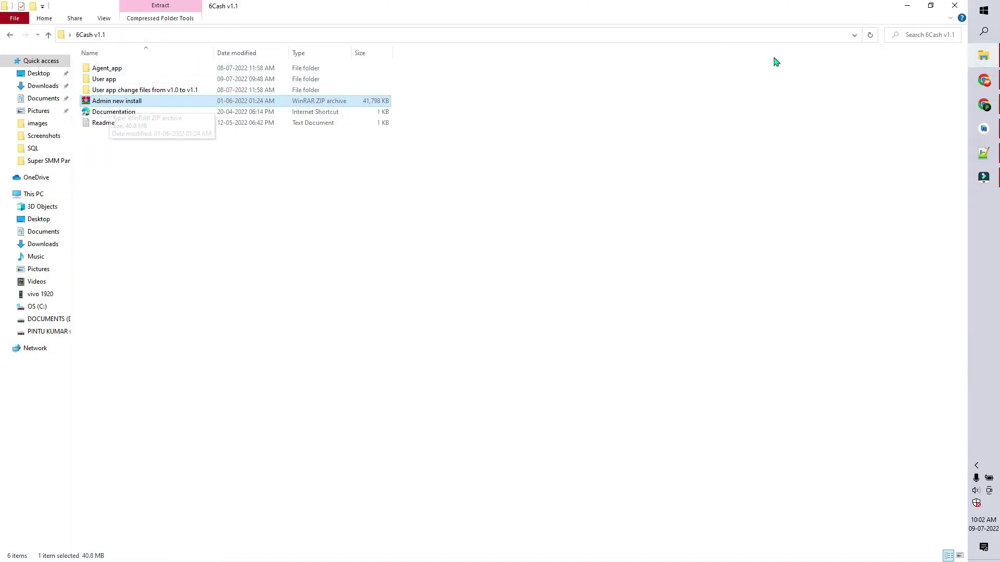
{"action": "left_click", "coordinate": [906, 5]}
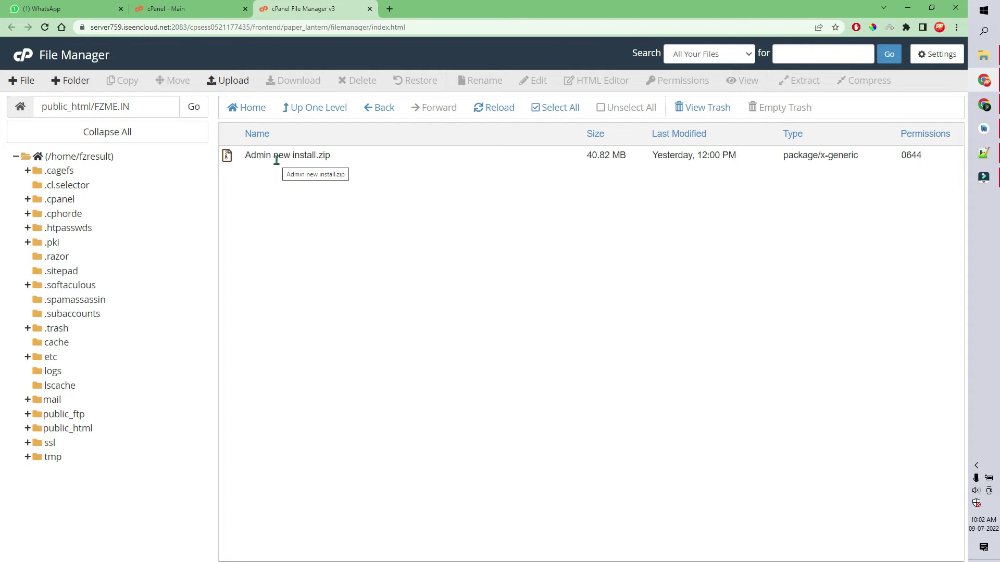
{"action": "right_click", "coordinate": [276, 160]}
{"action": "left_click", "coordinate": [330, 308]}
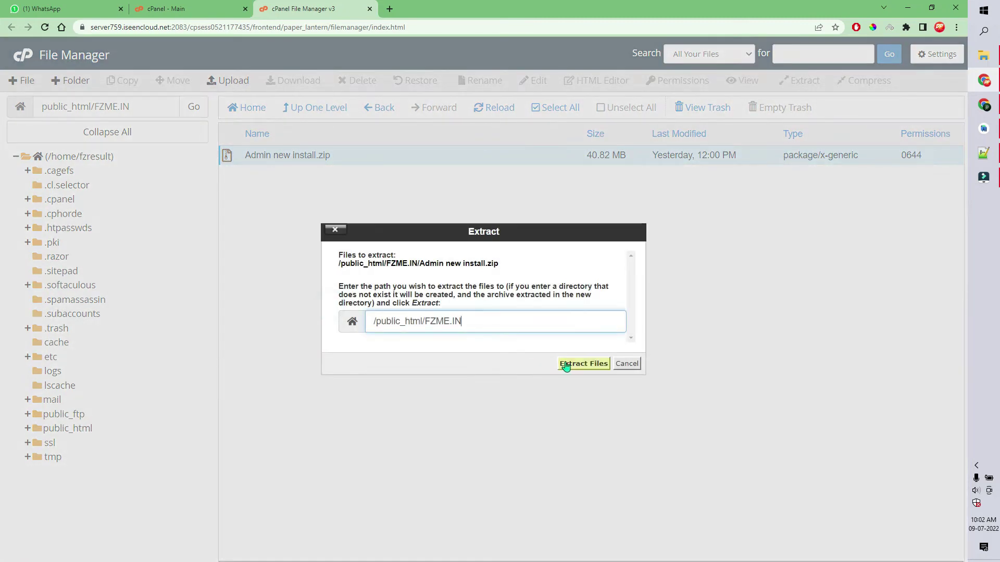
{"action": "left_click", "coordinate": [566, 364]}
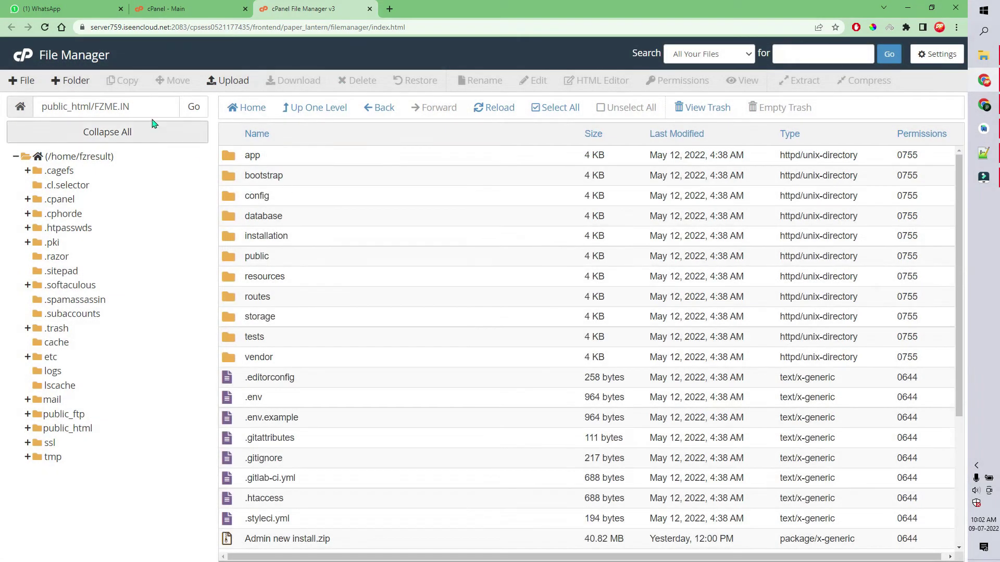
Step: Open the FZME.IN site and start the 6Cash software installation, proceeding to the database configuration form
{"action": "double_click", "coordinate": [135, 107]}
{"action": "right_click", "coordinate": [107, 107]}
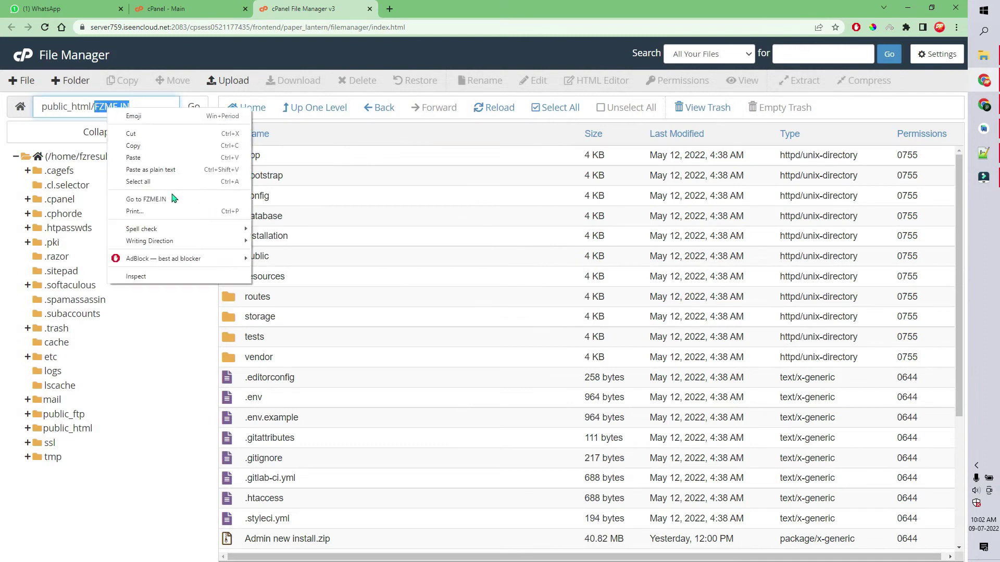
{"action": "left_click", "coordinate": [174, 199]}
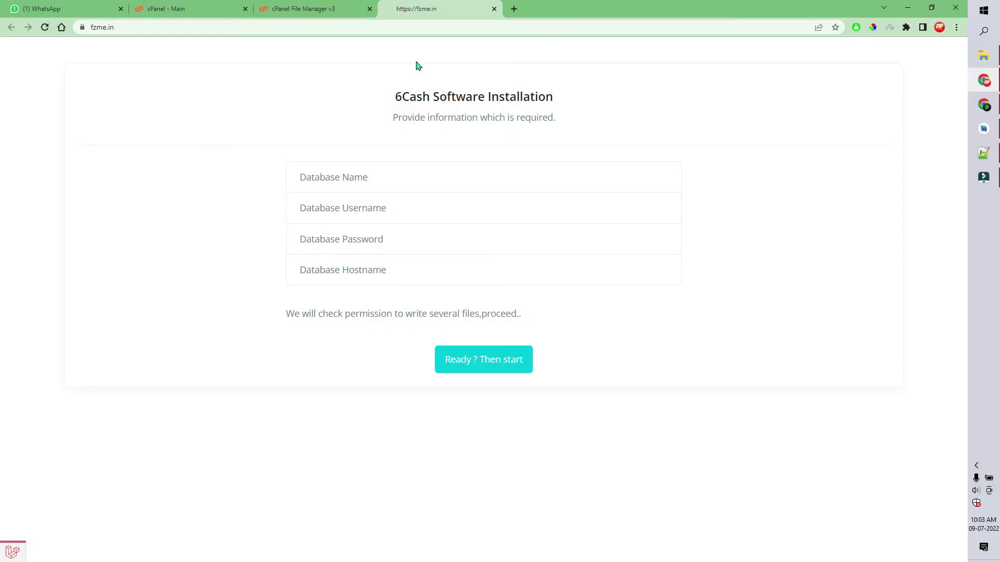
{"action": "left_click", "coordinate": [469, 362]}
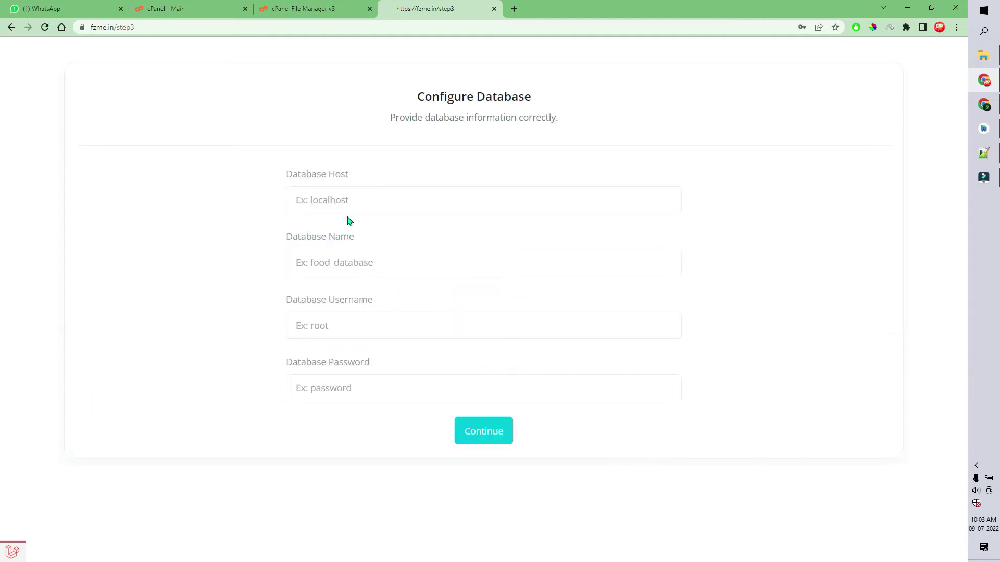
Step: Switch to cPanel and create a new database named payment with the MySQL Database Wizard
{"action": "left_click", "coordinate": [193, 8]}
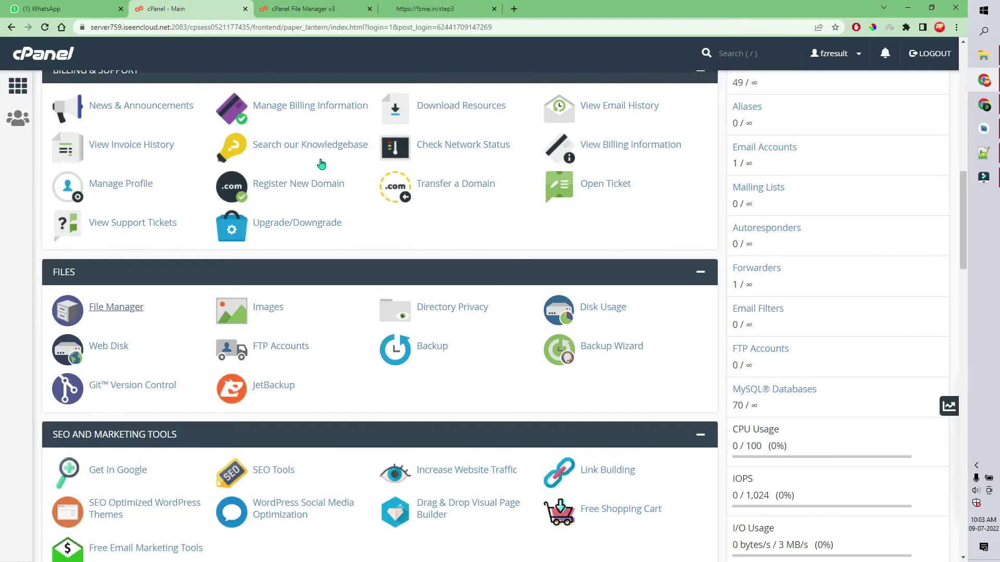
{"action": "scroll", "coordinate": [316, 162], "scroll_direction": "down", "scroll_amount": 2}
{"action": "scroll", "coordinate": [316, 163], "scroll_direction": "up", "scroll_amount": 13}
{"action": "scroll", "coordinate": [329, 180], "scroll_direction": "down", "scroll_amount": 12}
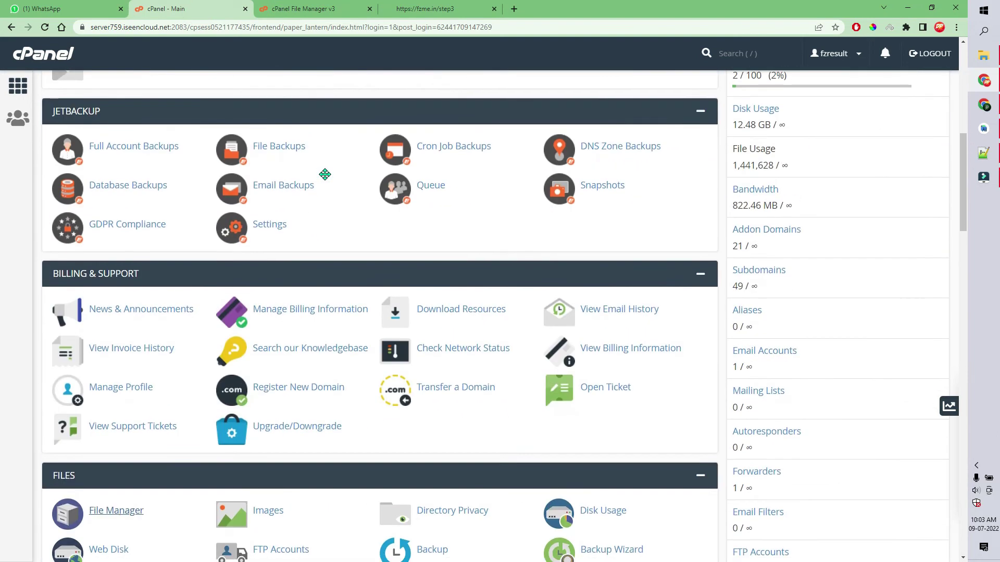
{"action": "scroll", "coordinate": [292, 179], "scroll_direction": "down", "scroll_amount": 5}
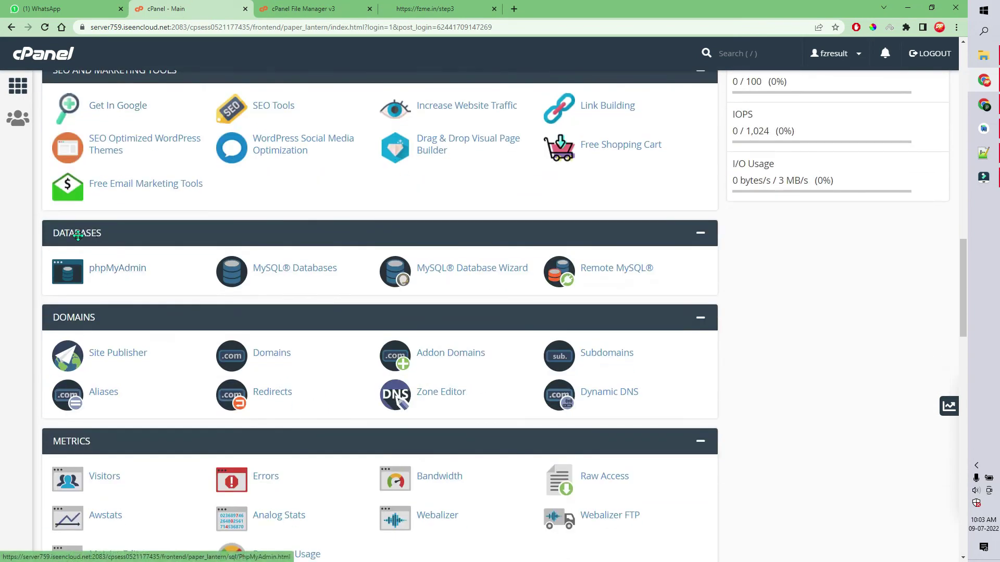
{"action": "left_click", "coordinate": [428, 273]}
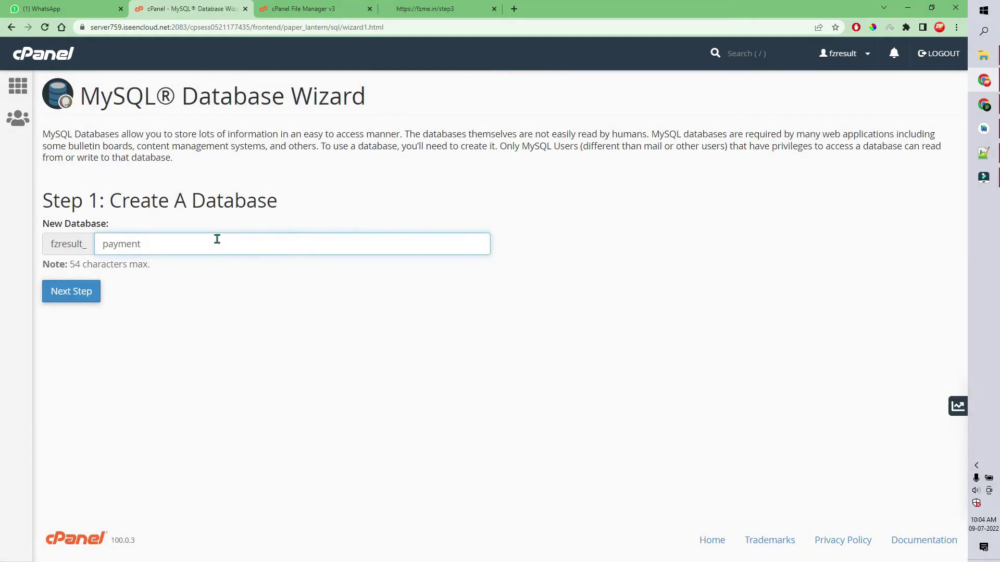
{"action": "double_click", "coordinate": [216, 244]}
{"action": "right_click", "coordinate": [216, 244]}
{"action": "left_click", "coordinate": [259, 281]}
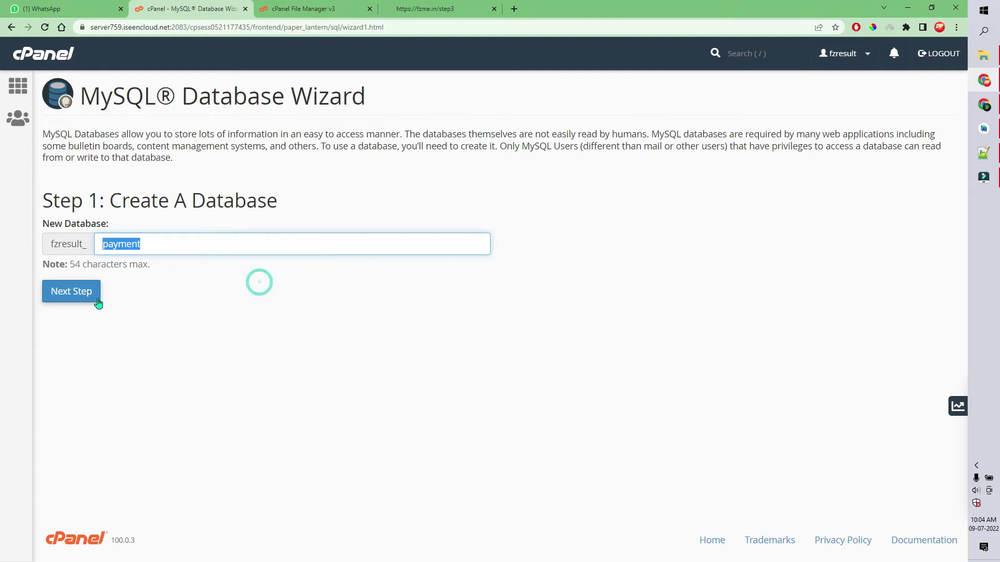
{"action": "left_click", "coordinate": [82, 295]}
Step: Create the database user payment with a generated password, copying that password for reuse
{"action": "right_click", "coordinate": [129, 225]}
{"action": "left_click", "coordinate": [156, 303]}
{"action": "left_click", "coordinate": [559, 385]}
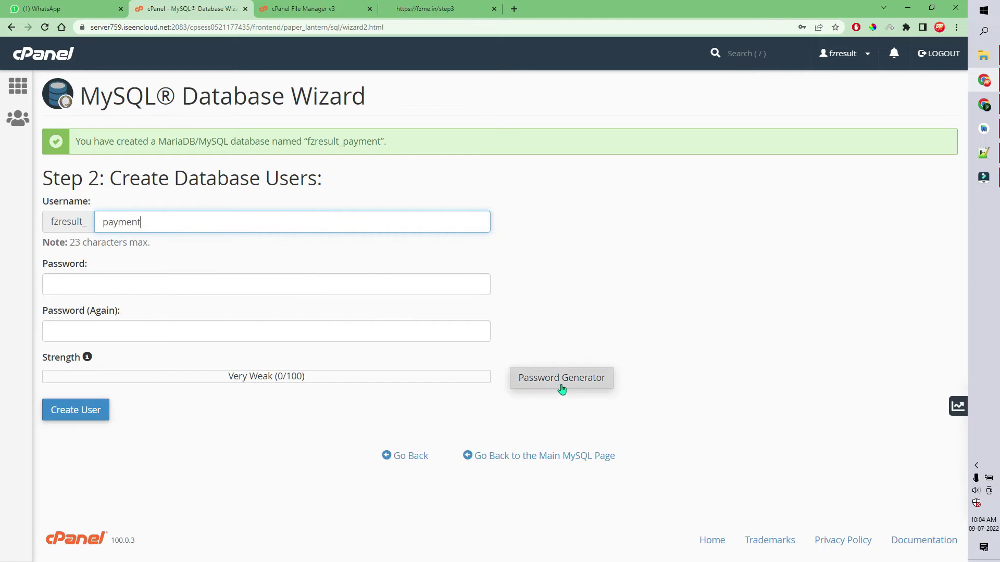
{"action": "triple_click", "coordinate": [465, 257]}
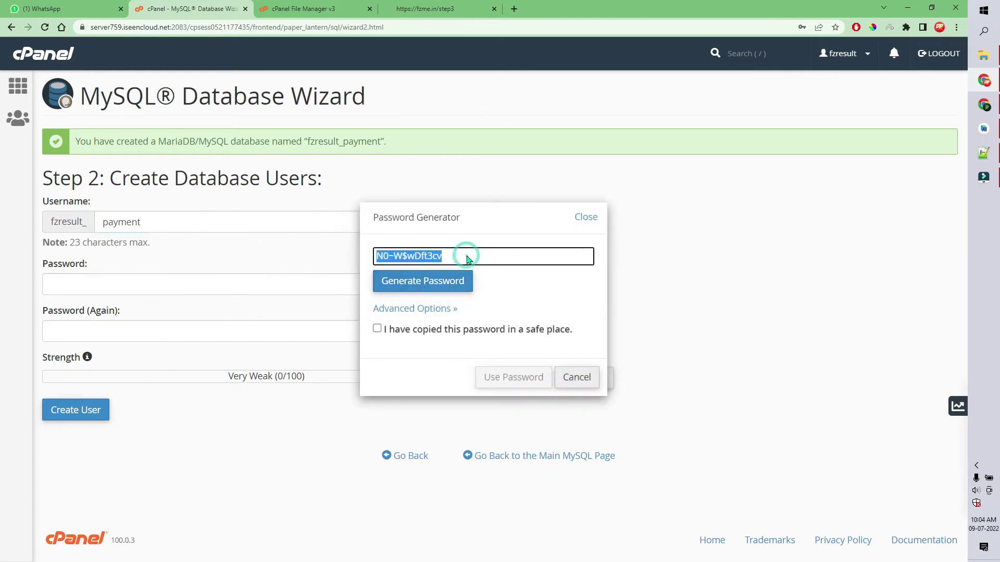
{"action": "right_click", "coordinate": [466, 256]}
{"action": "left_click", "coordinate": [492, 295]}
{"action": "left_click", "coordinate": [461, 331]}
{"action": "left_click", "coordinate": [510, 376]}
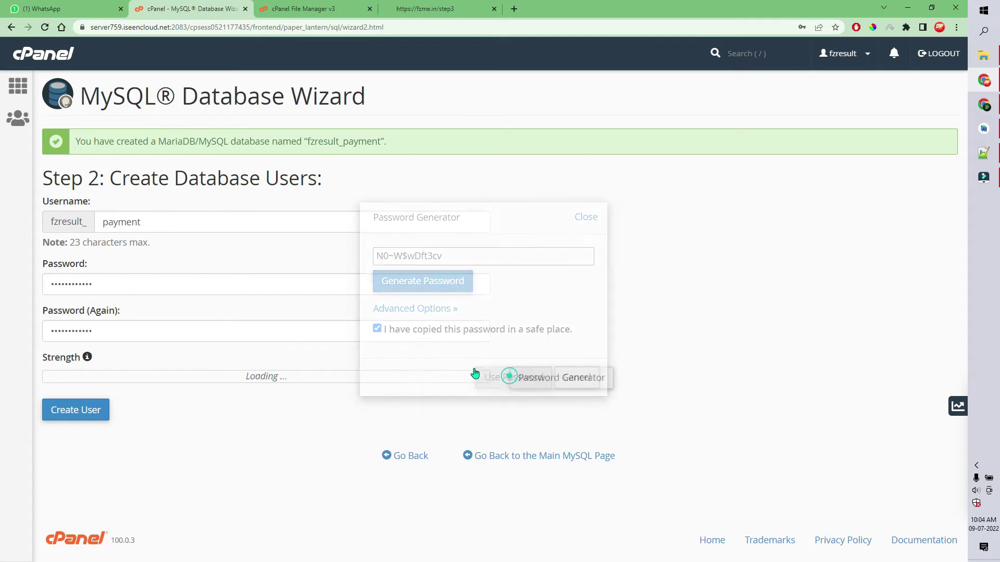
{"action": "left_click", "coordinate": [83, 414]}
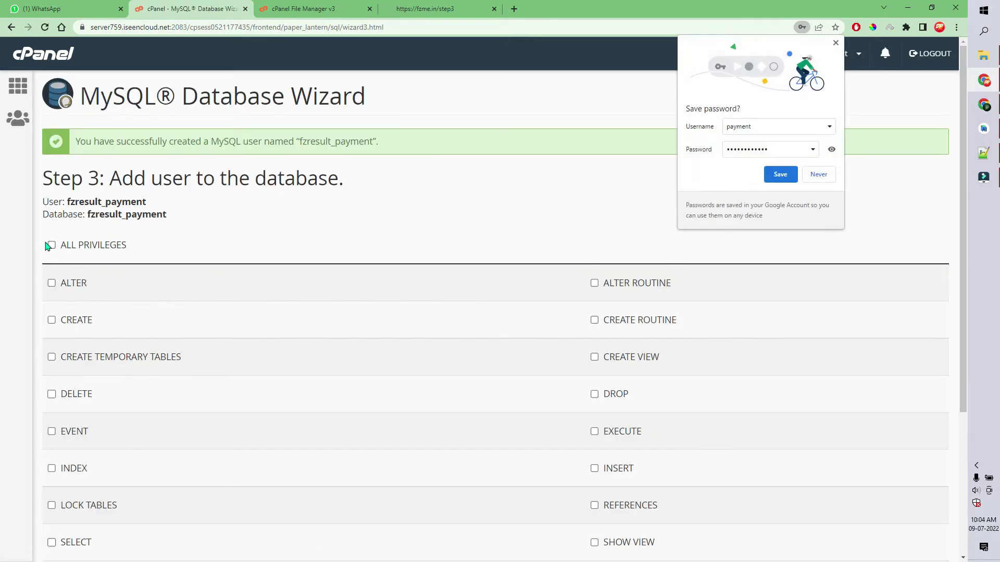
Step: Grant the database user all privileges on the database and decline saving the password in the browser
{"action": "left_click", "coordinate": [51, 246]}
{"action": "scroll", "coordinate": [89, 430], "scroll_direction": "down", "scroll_amount": 4}
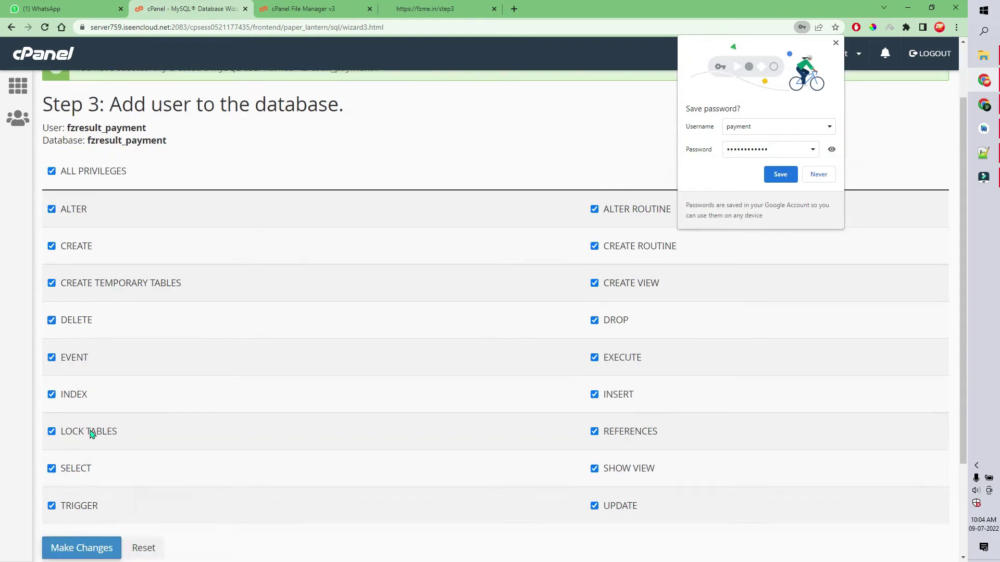
{"action": "left_click", "coordinate": [75, 453]}
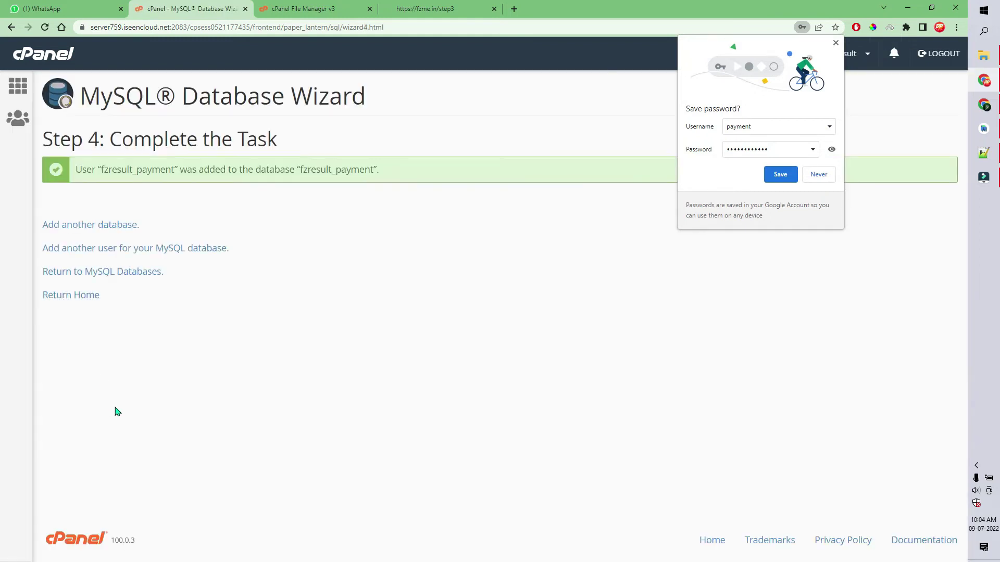
{"action": "left_click", "coordinate": [816, 175]}
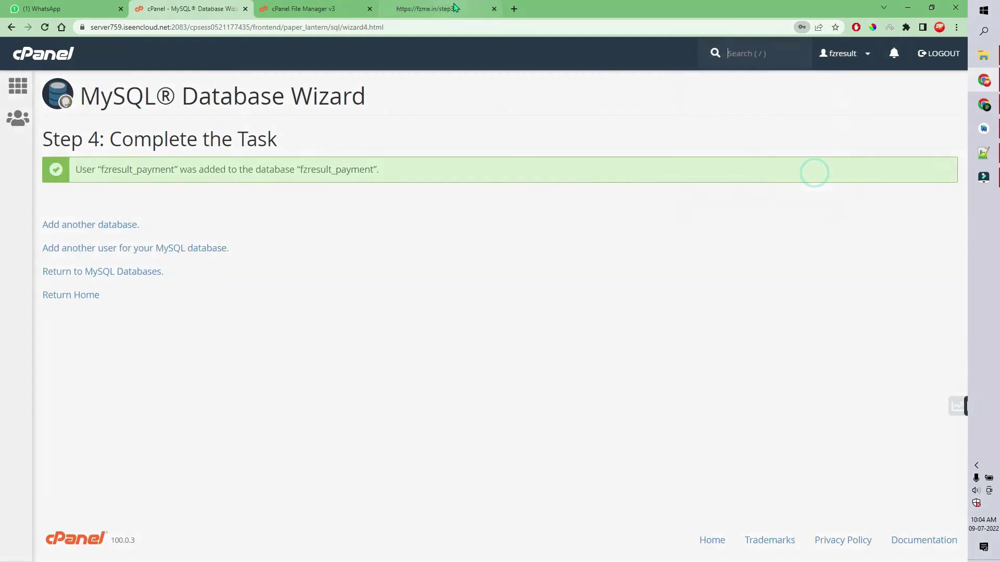
Step: Return to the 6Cash installer and paste the generated password as the database password
{"action": "left_click", "coordinate": [437, 9]}
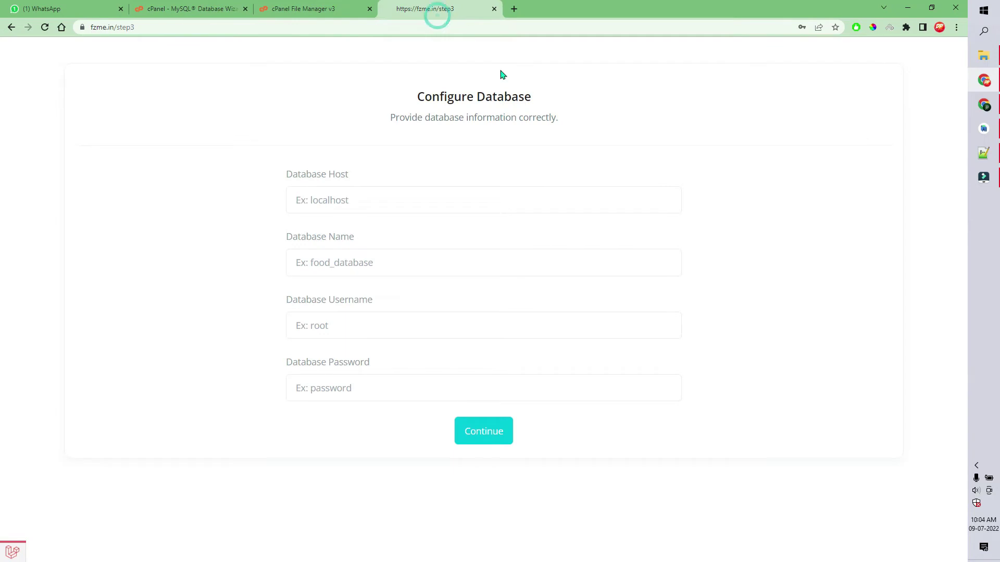
{"action": "left_click", "coordinate": [381, 384]}
{"action": "key", "text": "ctrl+v"}
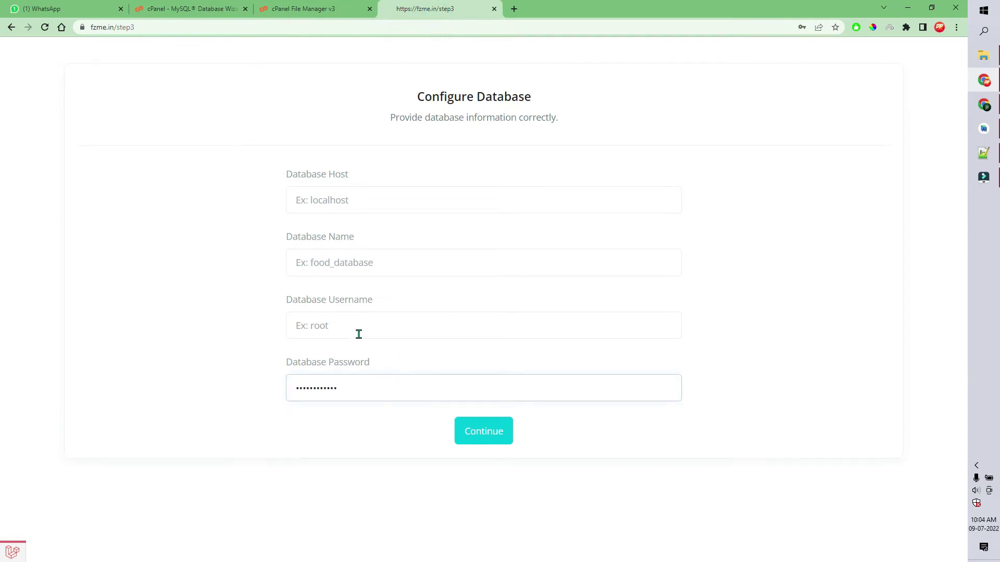
Step: Copy fzresult_payment from the completed database wizard and enter it as the installer's database username and database name
{"action": "left_click", "coordinate": [219, 9]}
{"action": "double_click", "coordinate": [135, 172]}
{"action": "right_click", "coordinate": [136, 172]}
{"action": "left_click", "coordinate": [152, 176]}
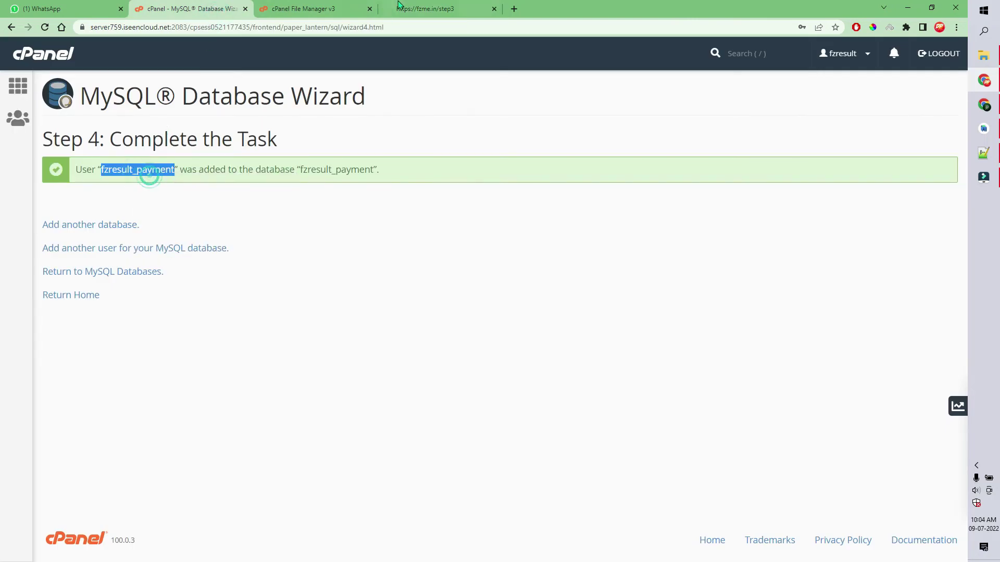
{"action": "left_click", "coordinate": [404, 9]}
{"action": "right_click", "coordinate": [353, 325]}
{"action": "left_click", "coordinate": [377, 404]}
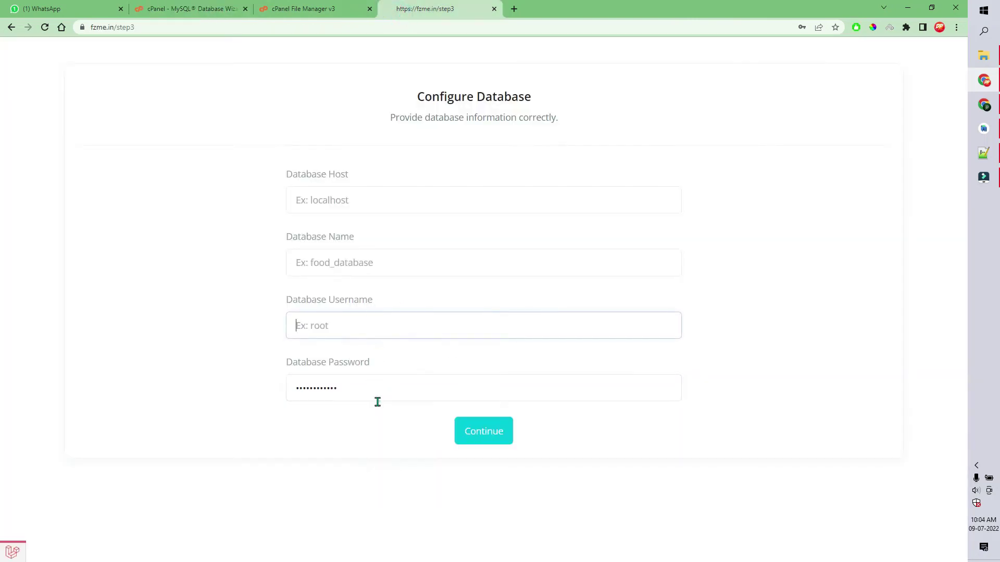
{"action": "right_click", "coordinate": [354, 260]}
{"action": "left_click", "coordinate": [380, 337]}
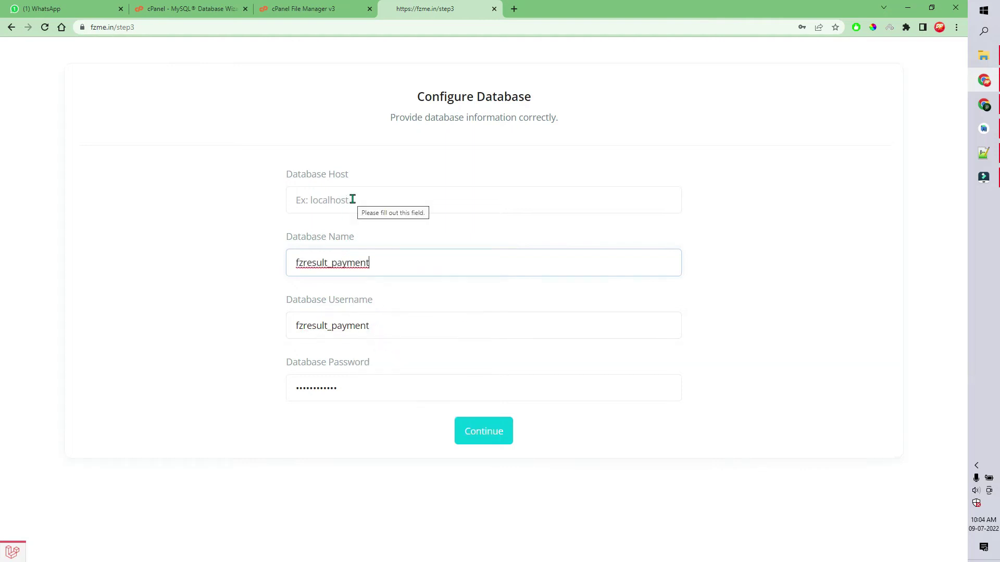
Step: Set the database host to localhost and submit the database configuration
{"action": "left_click", "coordinate": [352, 199]}
{"action": "type", "text": "localhost"}
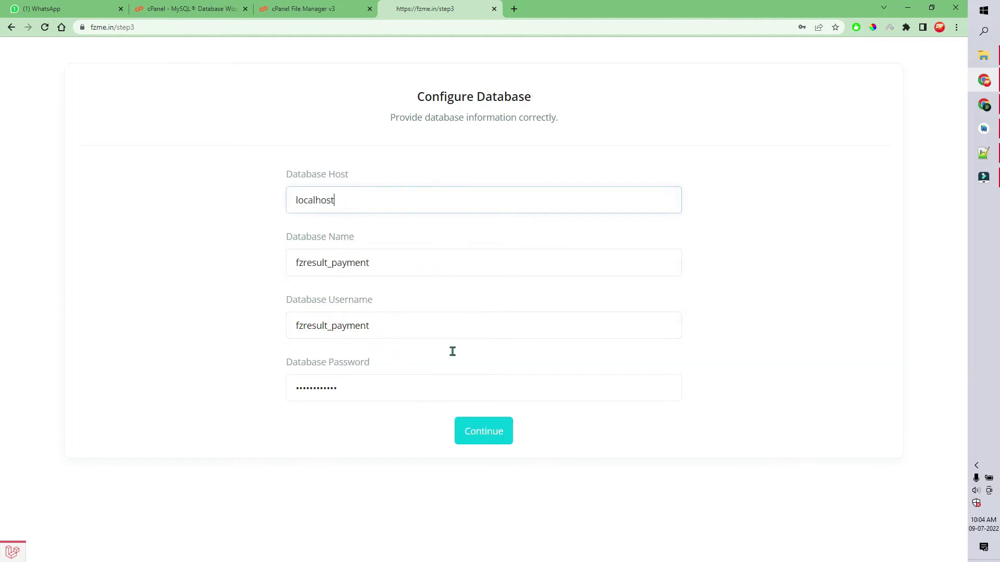
{"action": "left_click", "coordinate": [500, 445]}
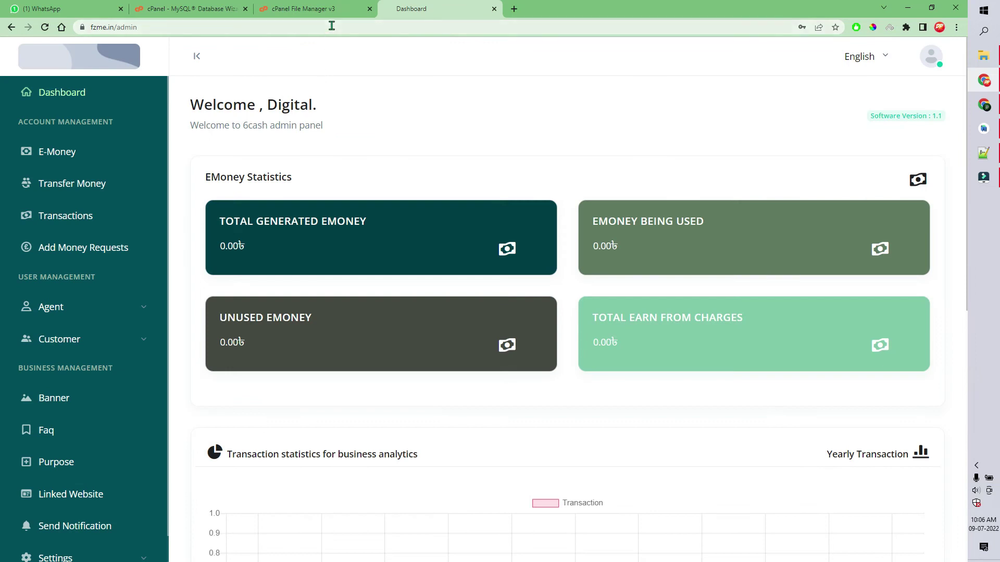
Step: Look over the 6Cash admin dashboard and open the Business Setup settings
{"action": "left_click", "coordinate": [331, 26]}
{"action": "key", "text": "Return"}
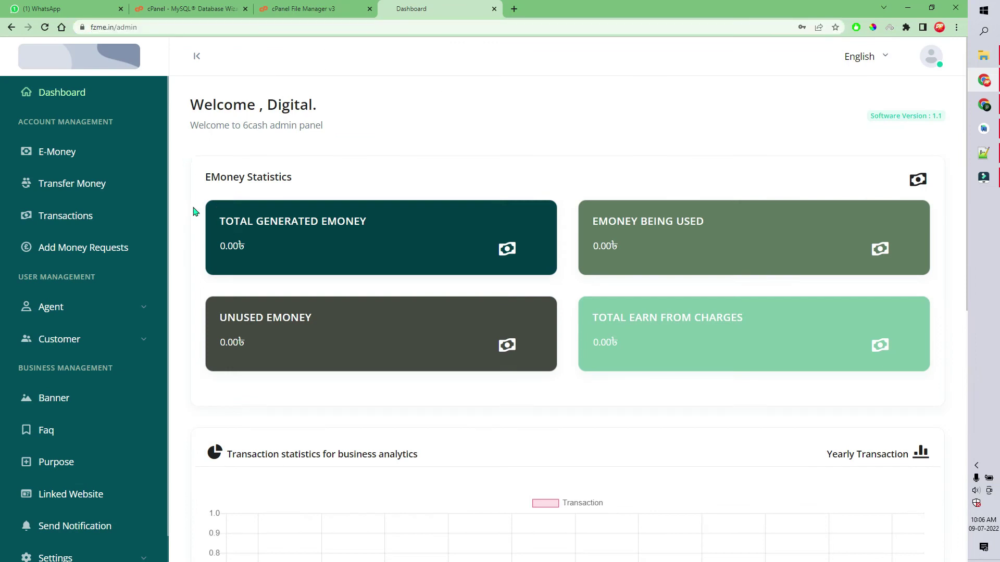
{"action": "scroll", "coordinate": [211, 388], "scroll_direction": "down", "scroll_amount": 7}
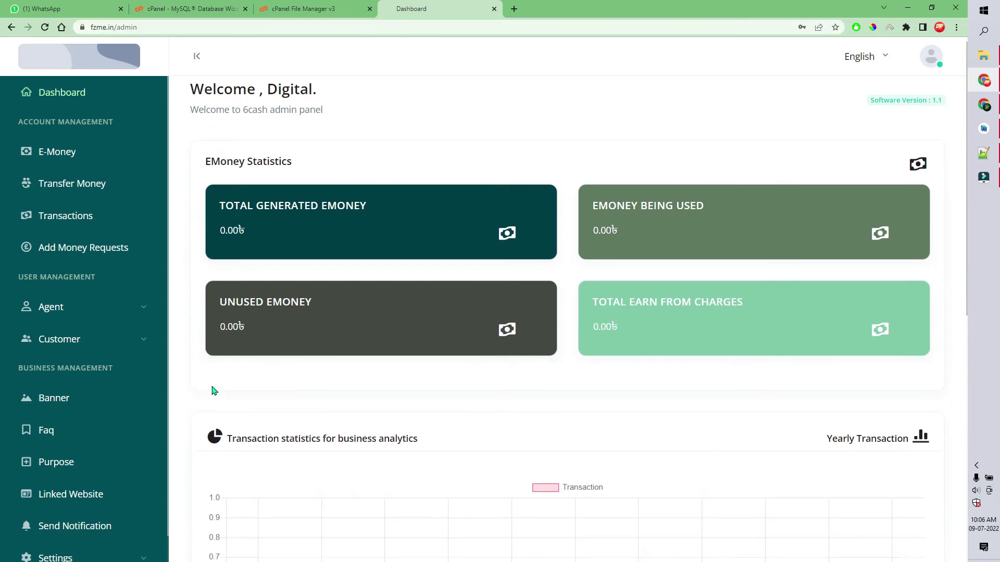
{"action": "scroll", "coordinate": [211, 388], "scroll_direction": "up", "scroll_amount": 8}
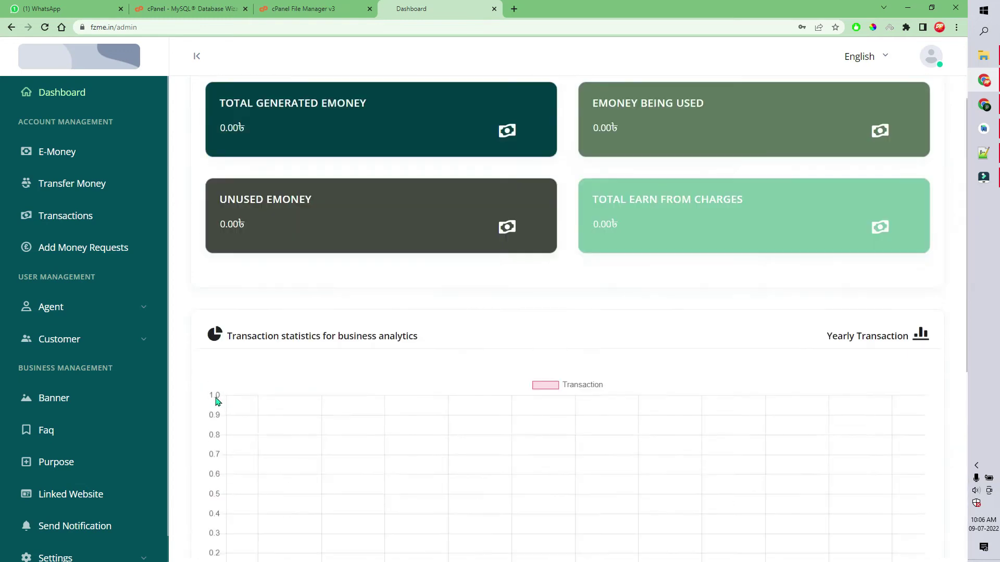
{"action": "scroll", "coordinate": [114, 414], "scroll_direction": "down", "scroll_amount": 1}
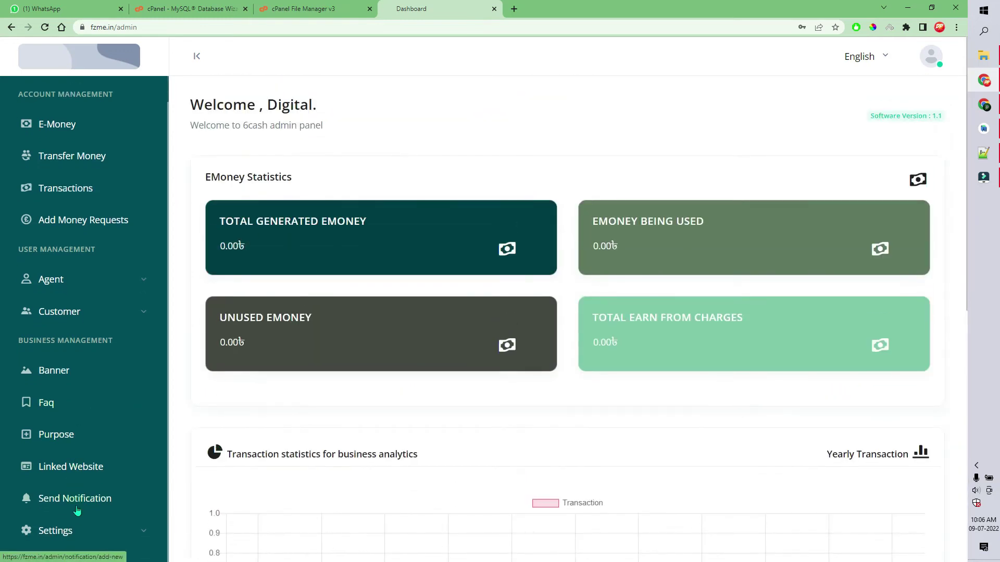
{"action": "left_click", "coordinate": [55, 530]}
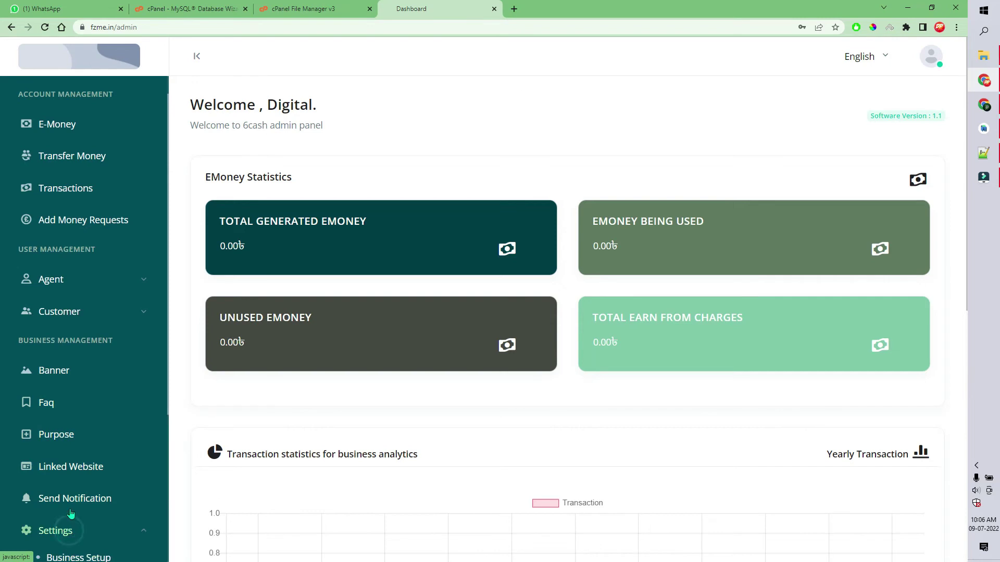
{"action": "scroll", "coordinate": [70, 528], "scroll_direction": "down", "scroll_amount": 4}
{"action": "left_click", "coordinate": [74, 338]}
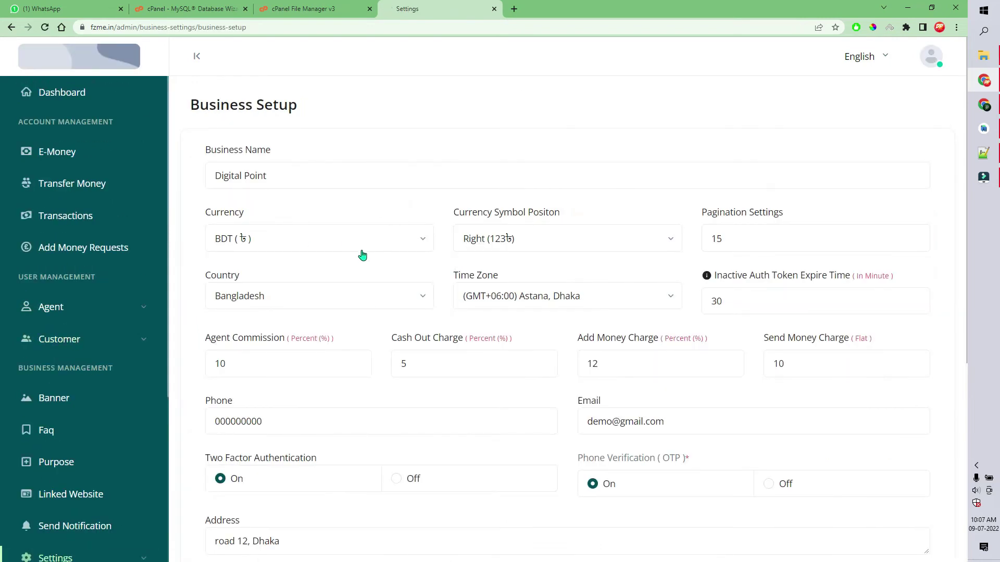
Step: Set the business currency to INR (₹) and the country to India
{"action": "left_click", "coordinate": [359, 250]}
{"action": "type", "text": "inr"}
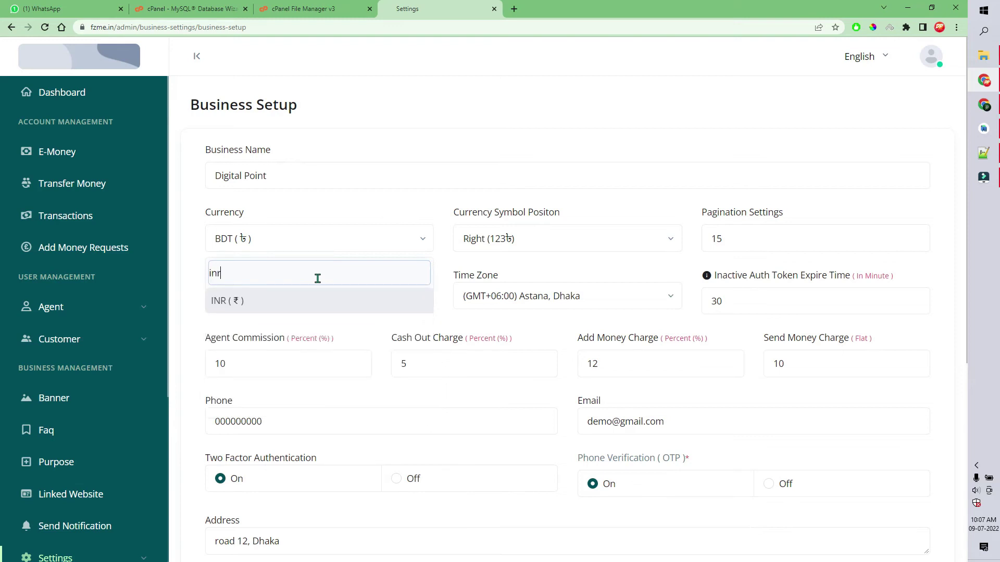
{"action": "left_click", "coordinate": [301, 302]}
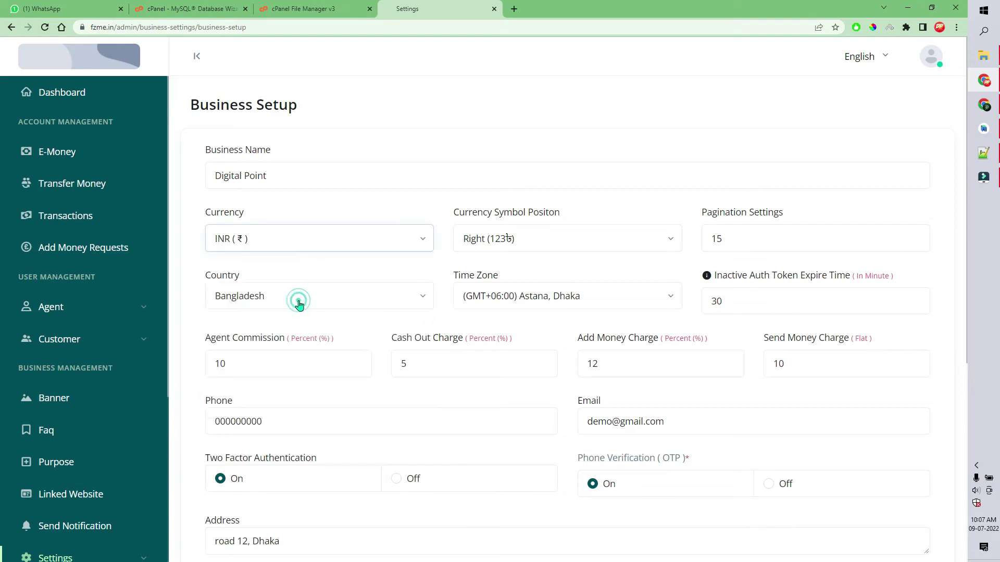
{"action": "left_click", "coordinate": [352, 302]}
{"action": "type", "text": "indi"}
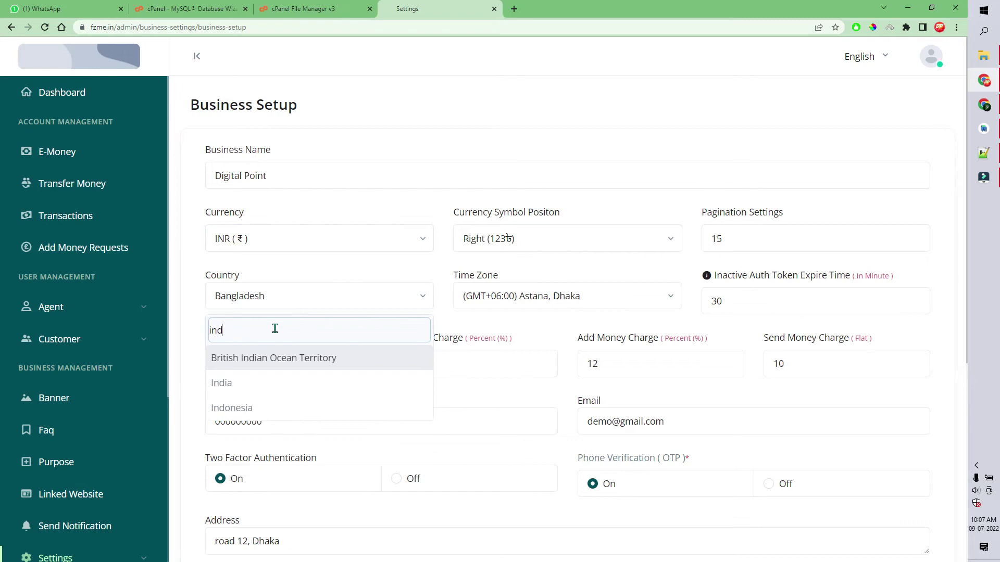
{"action": "left_click", "coordinate": [238, 386]}
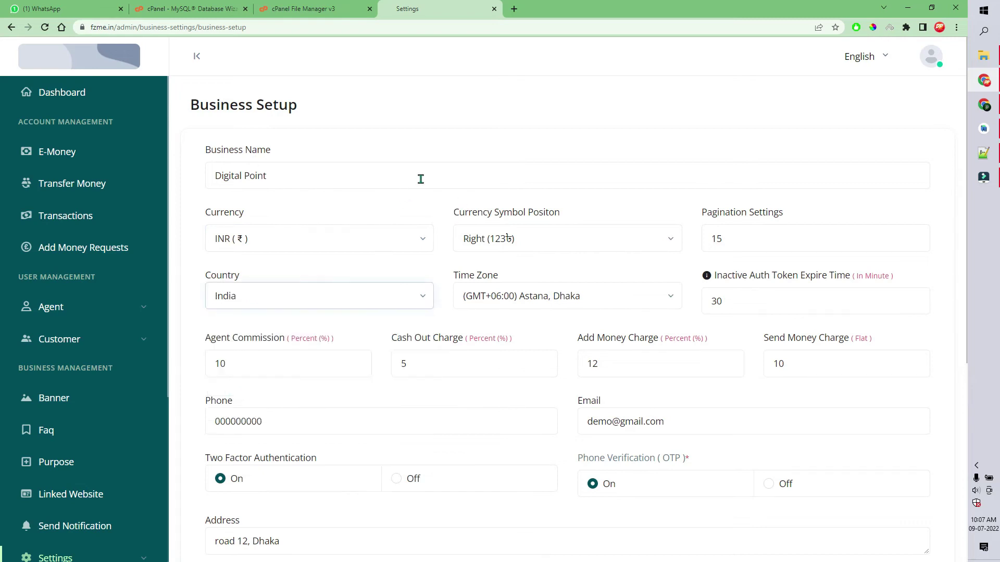
Step: Set the currency symbol position to Left and the time zone to (GMT+05:30) Chennai, Kolkata, Mumbai, New Delhi
{"action": "triple_click", "coordinate": [367, 180]}
{"action": "left_click", "coordinate": [636, 94]}
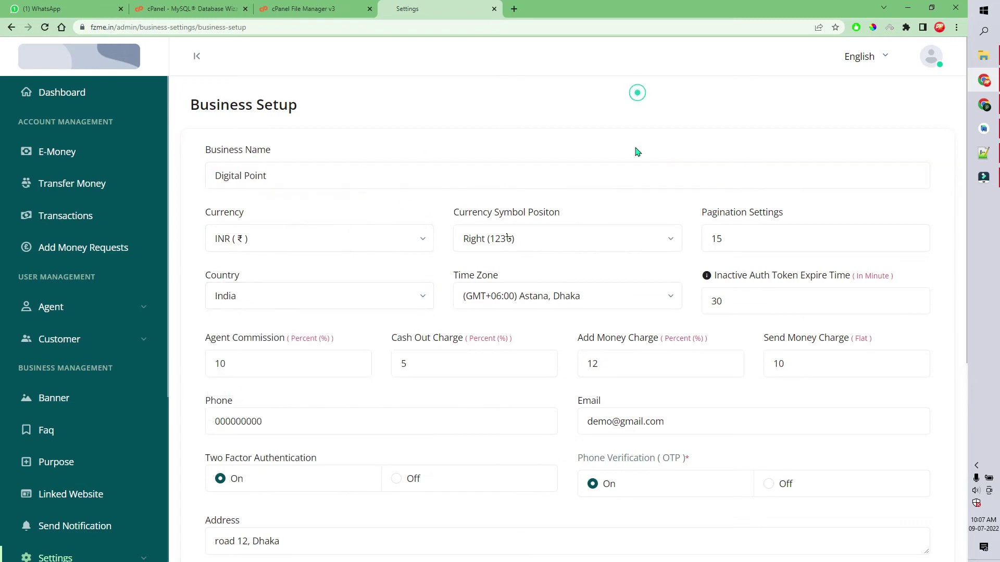
{"action": "left_click", "coordinate": [612, 238]}
{"action": "left_click", "coordinate": [592, 306]}
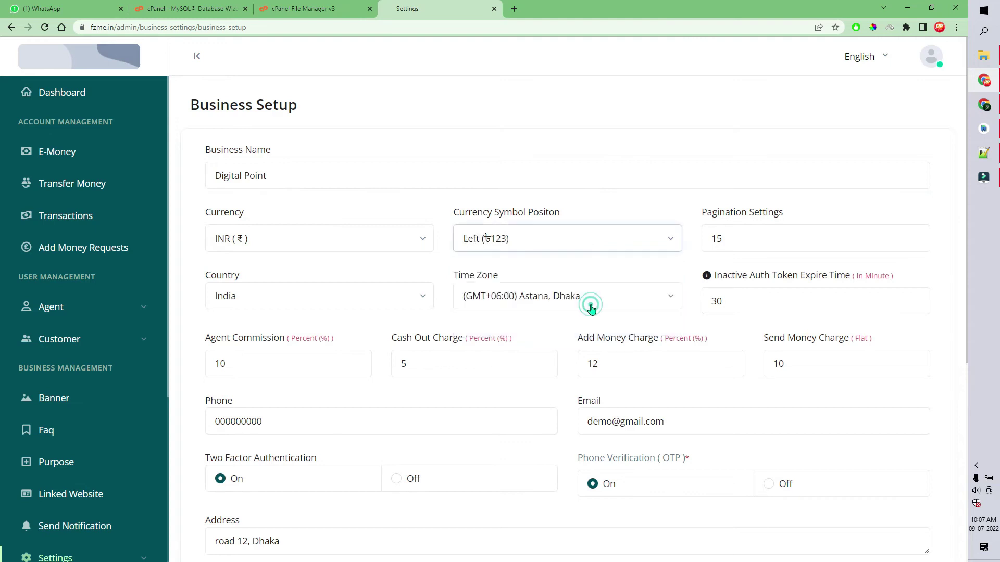
{"action": "left_click", "coordinate": [615, 305]}
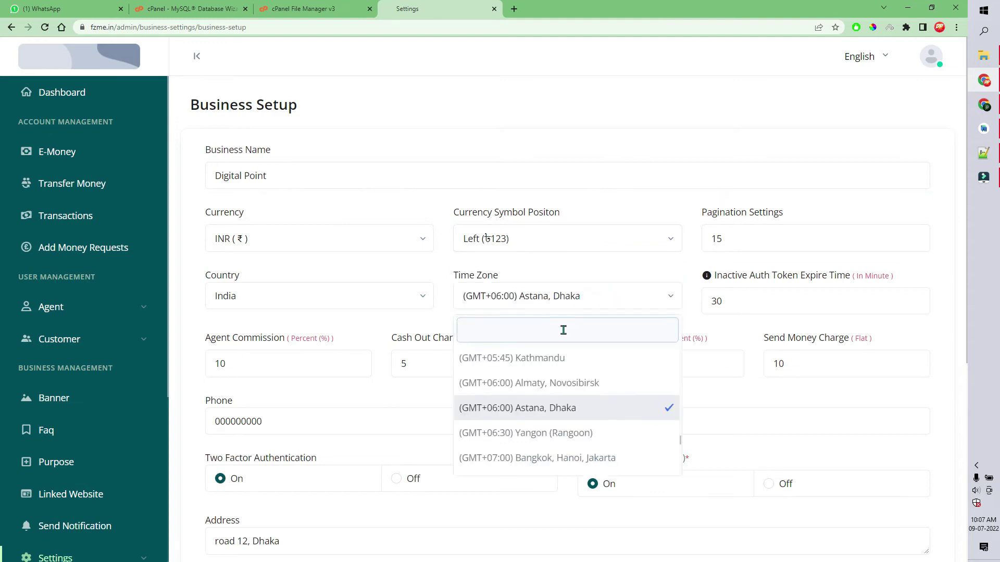
{"action": "type", "text": "kol"}
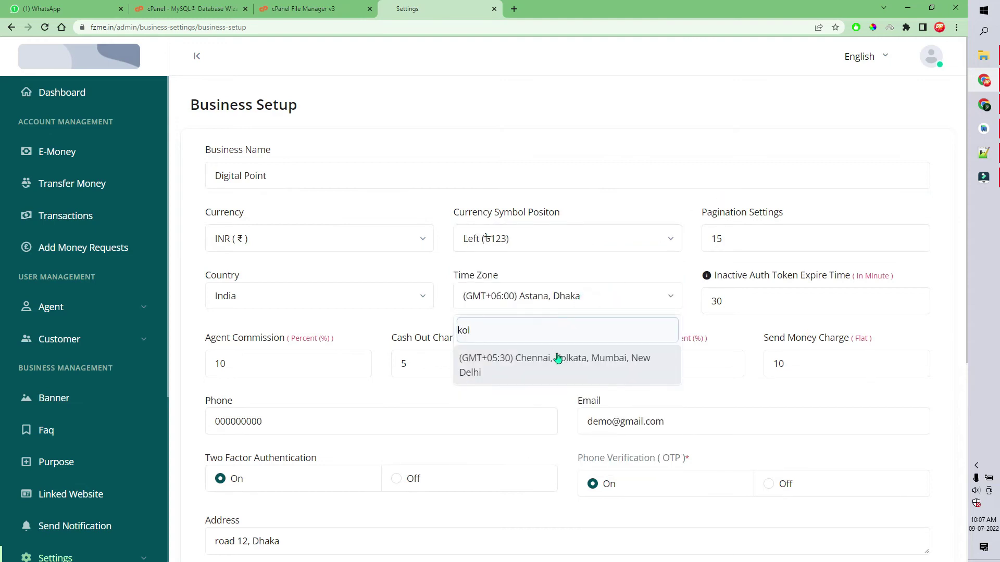
{"action": "left_click", "coordinate": [557, 358]}
{"action": "scroll", "coordinate": [776, 295], "scroll_direction": "down", "scroll_amount": 5}
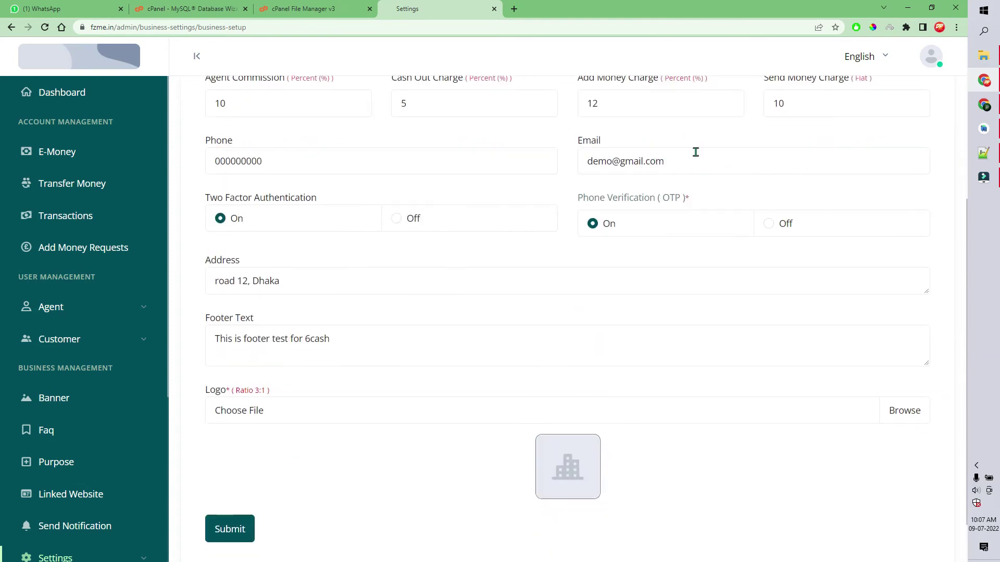
{"action": "scroll", "coordinate": [620, 212], "scroll_direction": "down", "scroll_amount": 2}
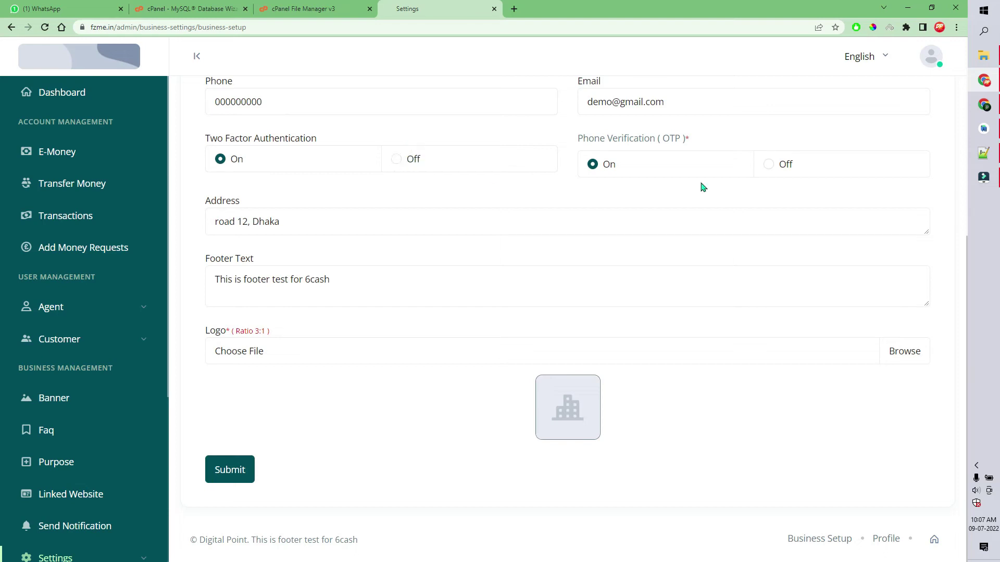
Step: Submit the Business Setup form to save the business settings and look over the remaining settings pages
{"action": "left_click", "coordinate": [242, 482]}
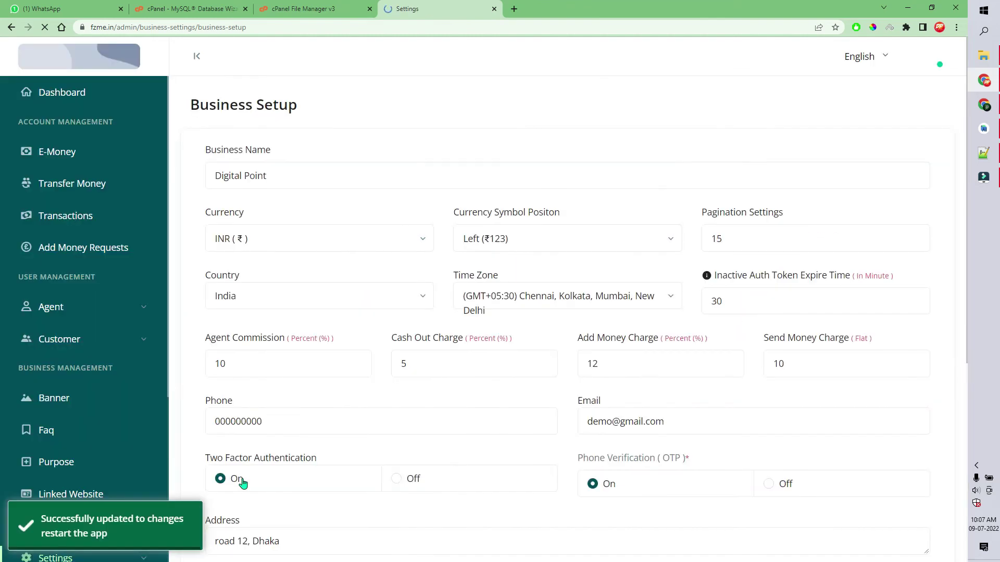
{"action": "scroll", "coordinate": [90, 430], "scroll_direction": "down", "scroll_amount": 5}
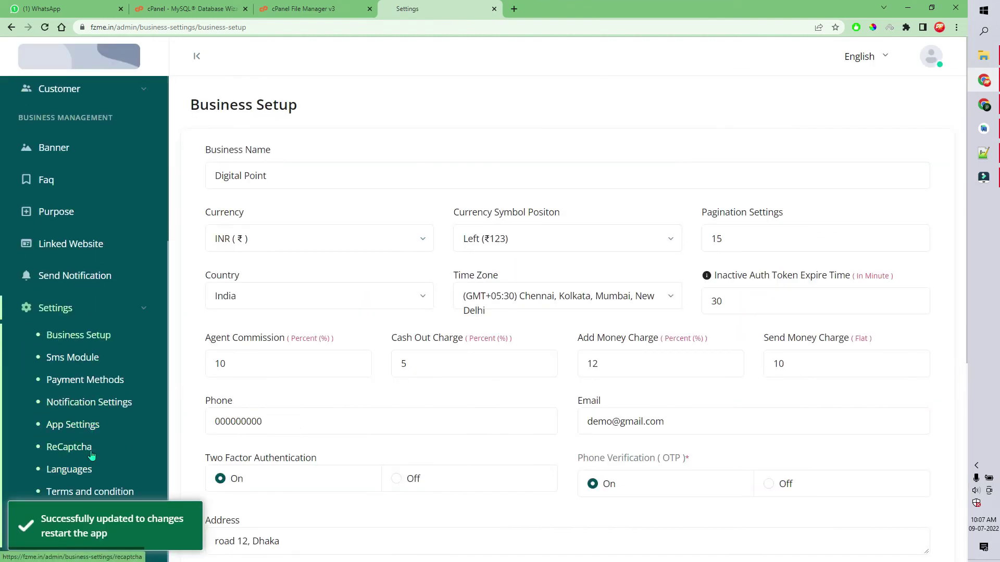
{"action": "scroll", "coordinate": [92, 424], "scroll_direction": "up", "scroll_amount": 5}
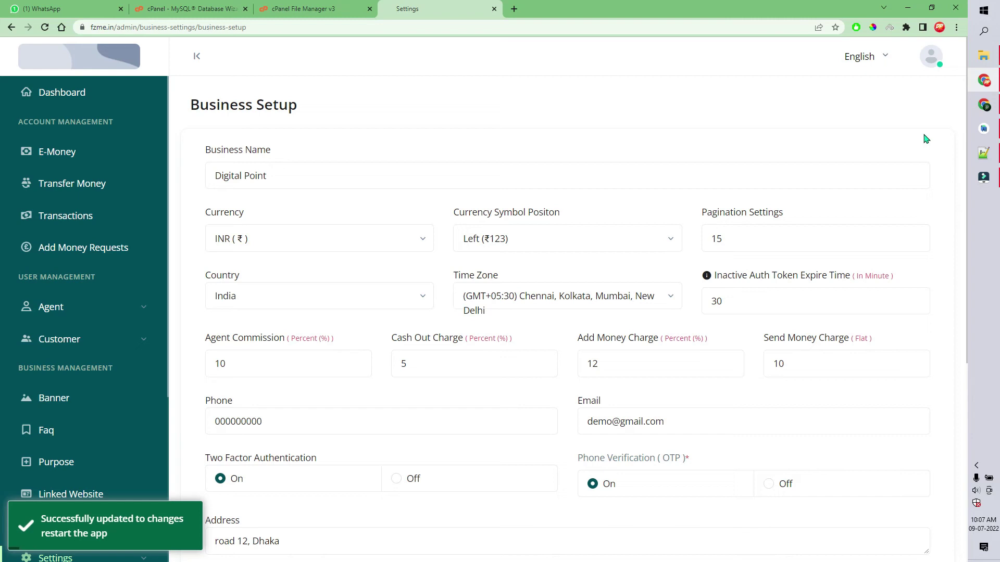
Step: Switch to File Explorer and look into the User app and Agent_app folders of 6Cash v1.1
{"action": "left_click", "coordinate": [907, 7]}
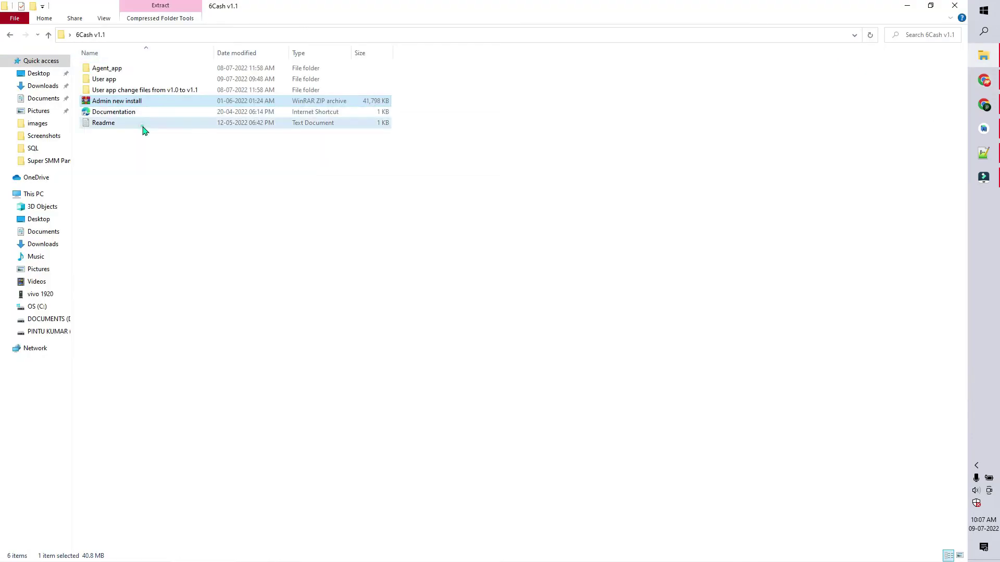
{"action": "double_click", "coordinate": [104, 79]}
{"action": "left_click", "coordinate": [38, 35]}
{"action": "left_click", "coordinate": [47, 35]}
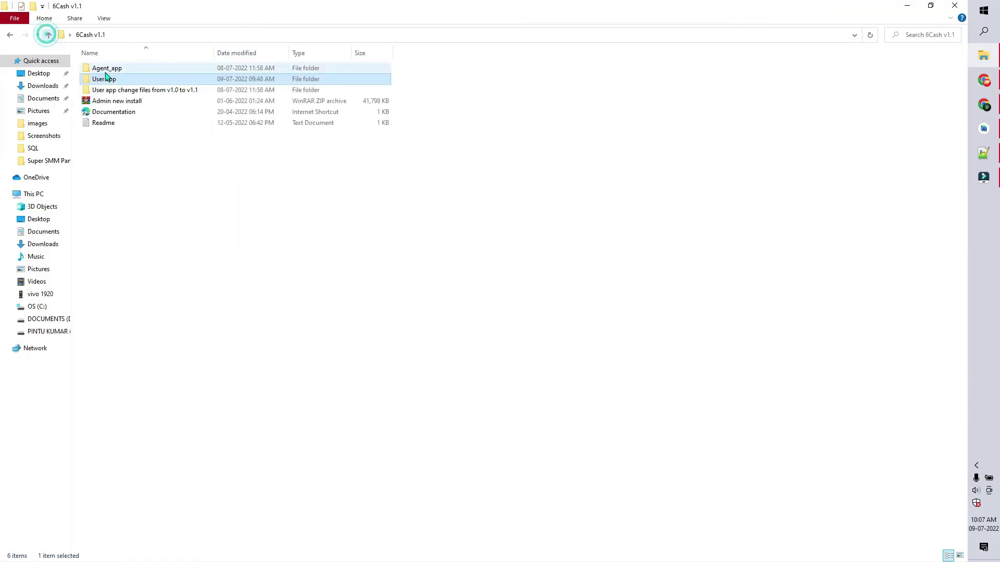
{"action": "double_click", "coordinate": [106, 68]}
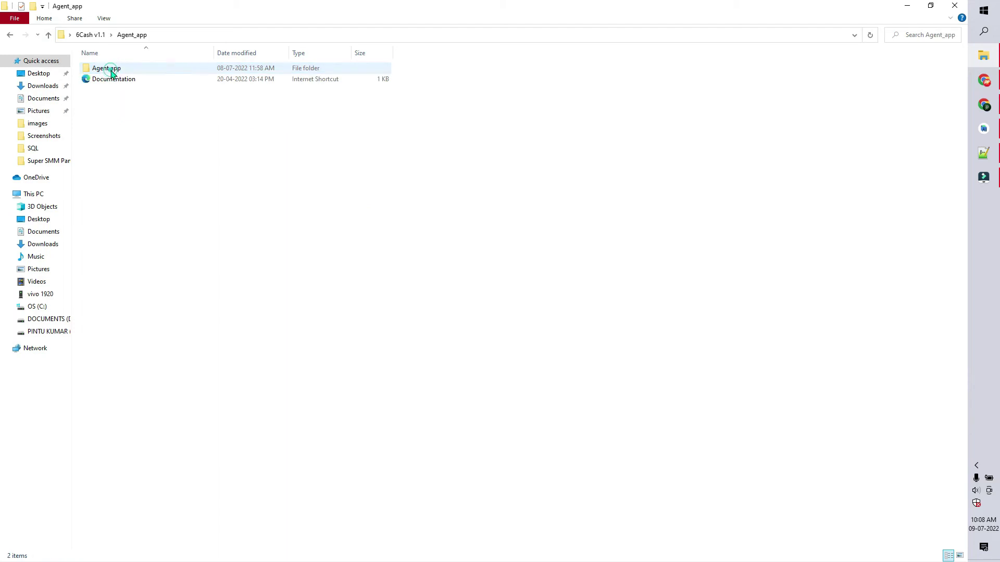
{"action": "left_click", "coordinate": [49, 36]}
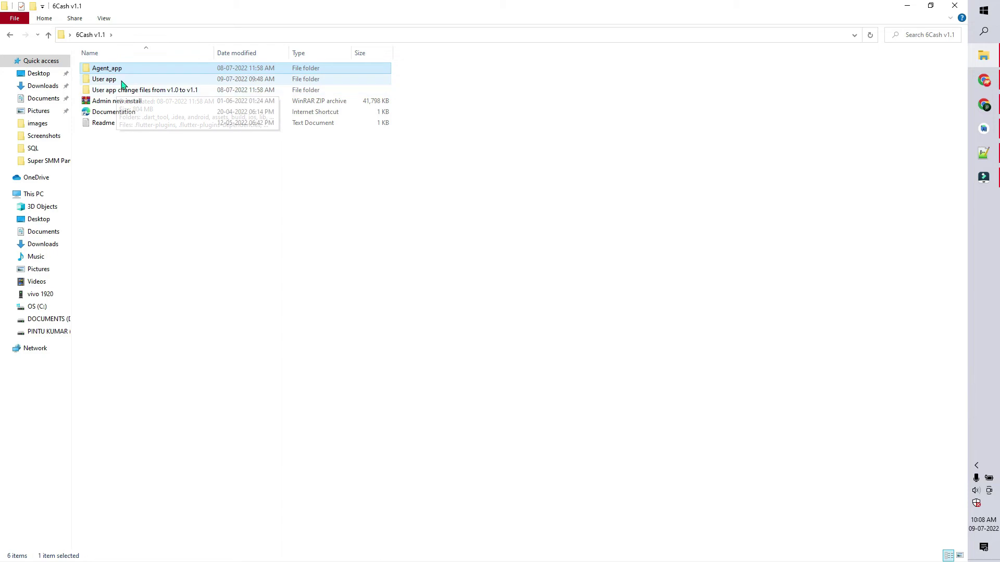
Step: Open the User app folder in 6Cash v1.1 and copy its full folder path
{"action": "double_click", "coordinate": [120, 81]}
{"action": "left_click", "coordinate": [359, 36]}
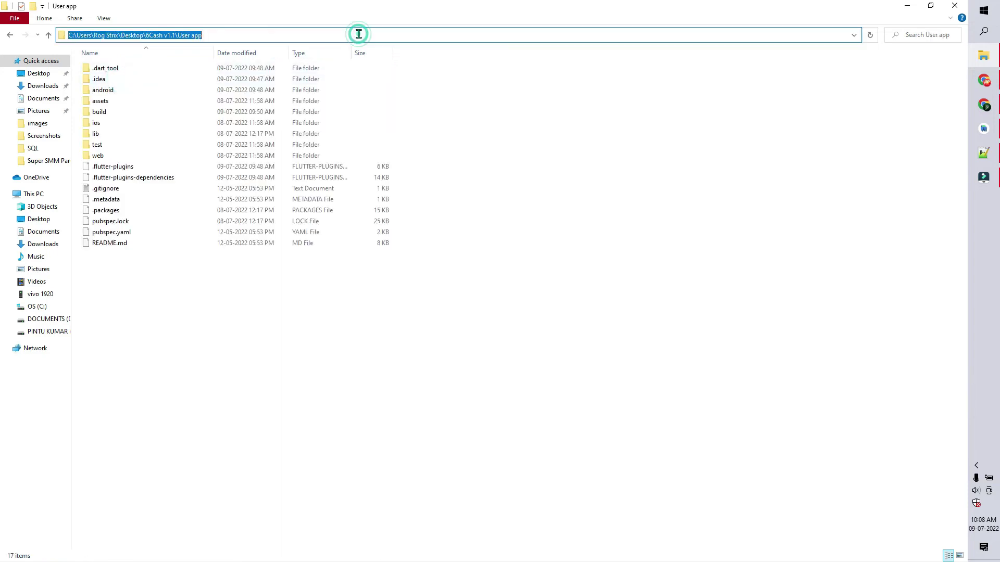
{"action": "right_click", "coordinate": [358, 33]}
{"action": "left_click", "coordinate": [383, 67]}
{"action": "right_click", "coordinate": [333, 34]}
{"action": "left_click", "coordinate": [365, 65]}
Step: Switch to Android Studio and open AndroidManifest.xml from android/app/src/main in the User app project
{"action": "left_click", "coordinate": [983, 128]}
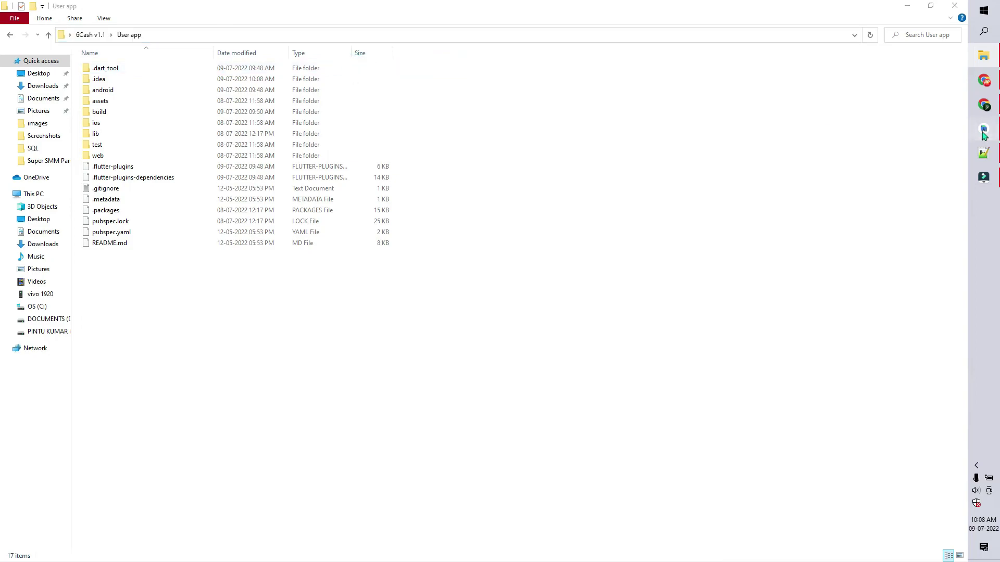
{"action": "left_click", "coordinate": [28, 10]}
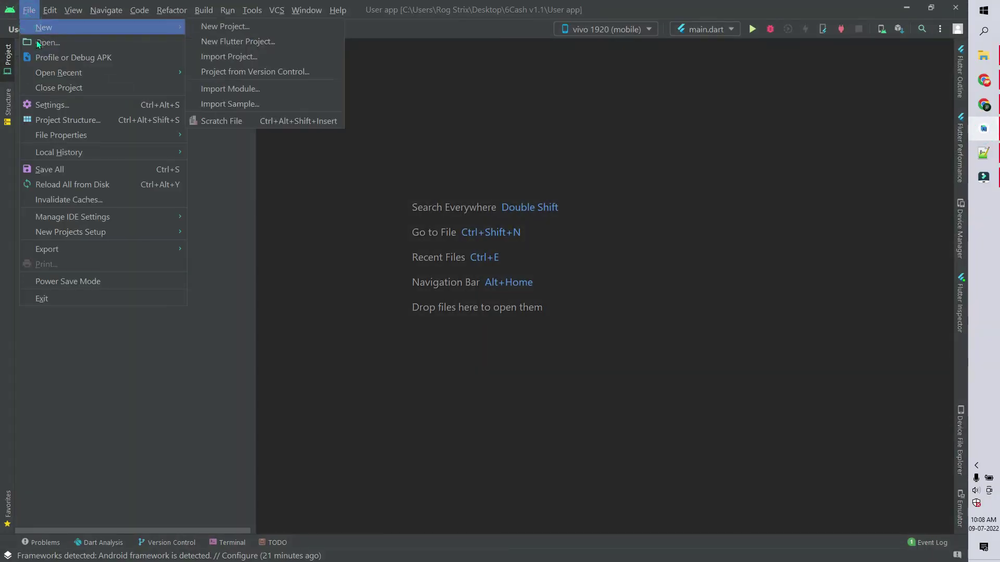
{"action": "left_click", "coordinate": [480, 101]}
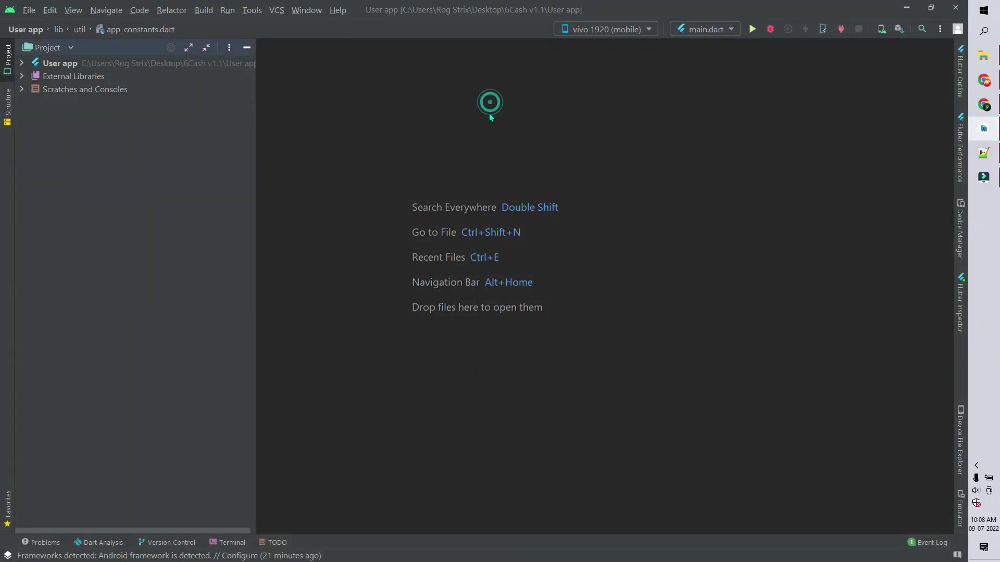
{"action": "left_click", "coordinate": [22, 64]}
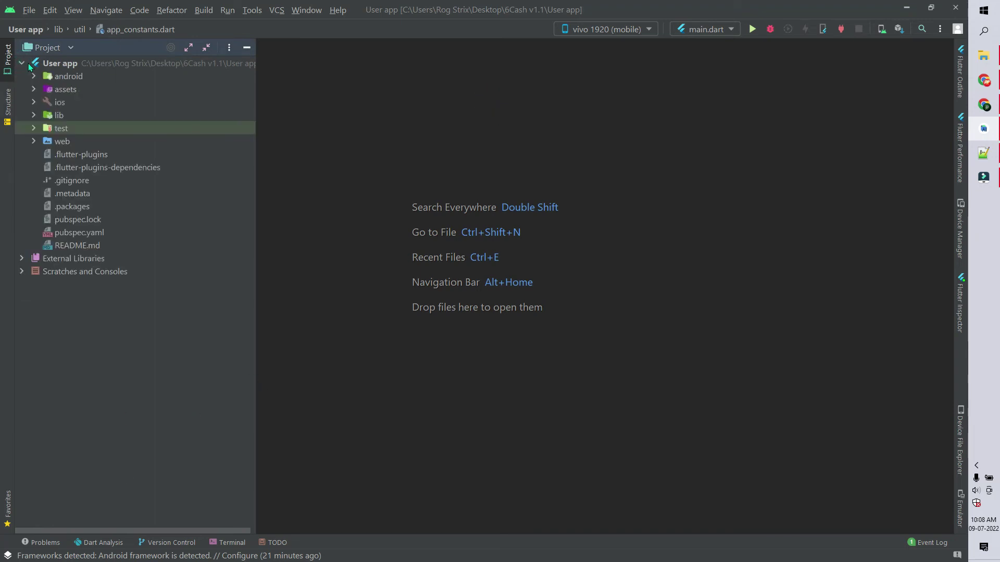
{"action": "left_click", "coordinate": [33, 76]}
{"action": "left_click", "coordinate": [45, 102]}
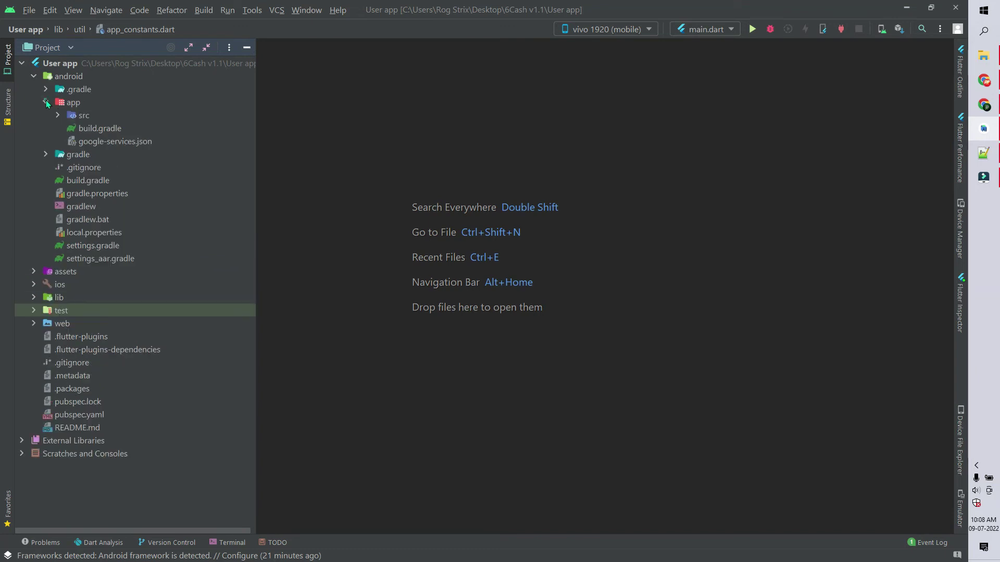
{"action": "left_click", "coordinate": [57, 116]}
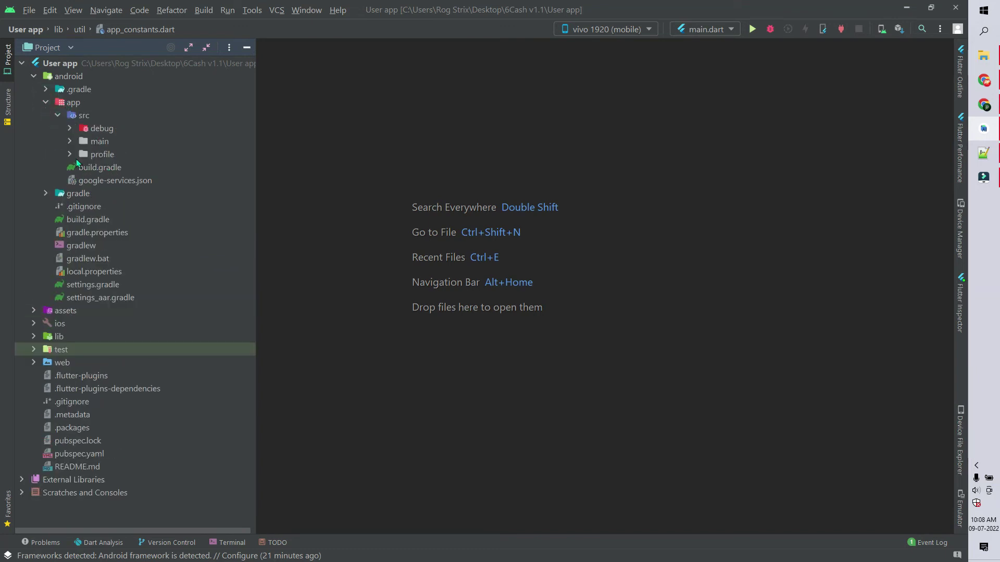
{"action": "left_click", "coordinate": [69, 142]}
{"action": "left_click", "coordinate": [146, 198]}
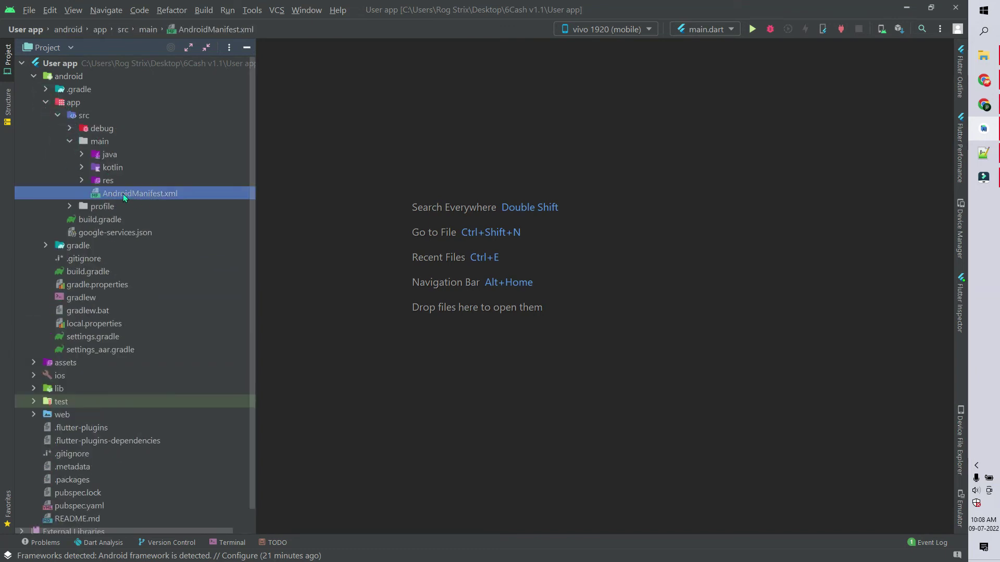
{"action": "double_click", "coordinate": [157, 197]}
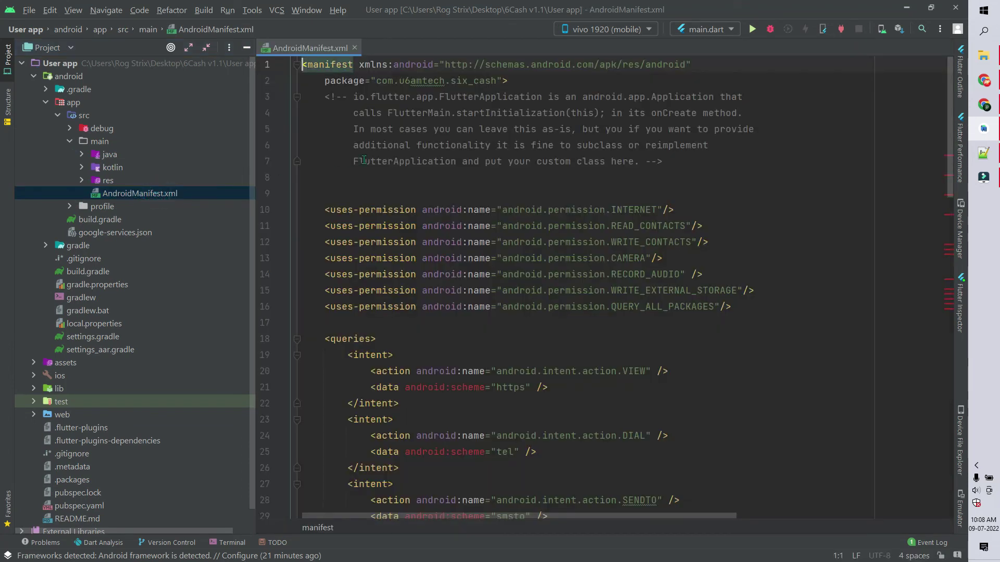
Step: Replace the package name com.u6amtech.six_cash with com.payment.app in all files of the User app project
{"action": "left_click_drag", "start_coordinate": [498, 82], "coordinate": [377, 81]}
{"action": "right_click", "coordinate": [385, 83]}
{"action": "left_click", "coordinate": [432, 124]}
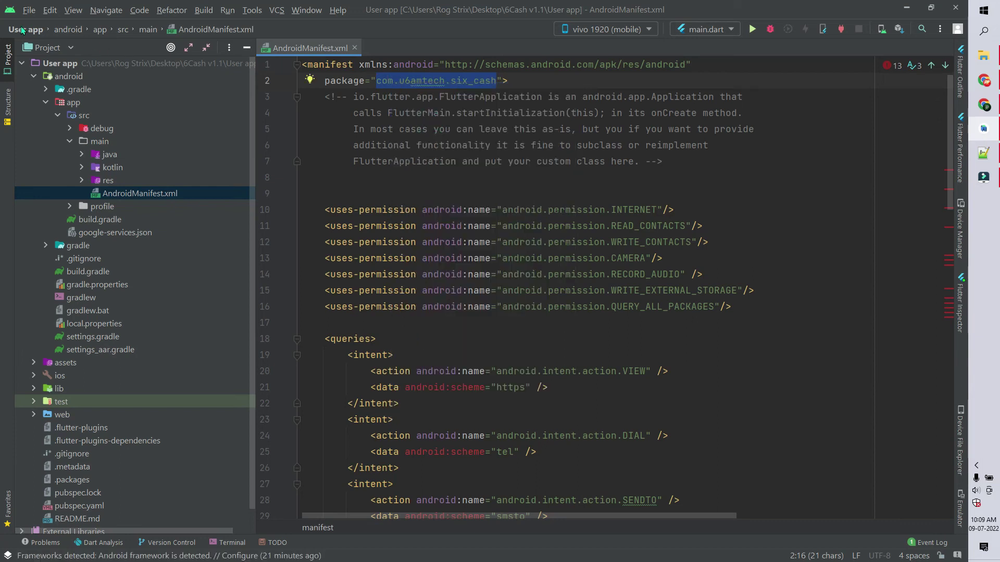
{"action": "right_click", "coordinate": [22, 30]}
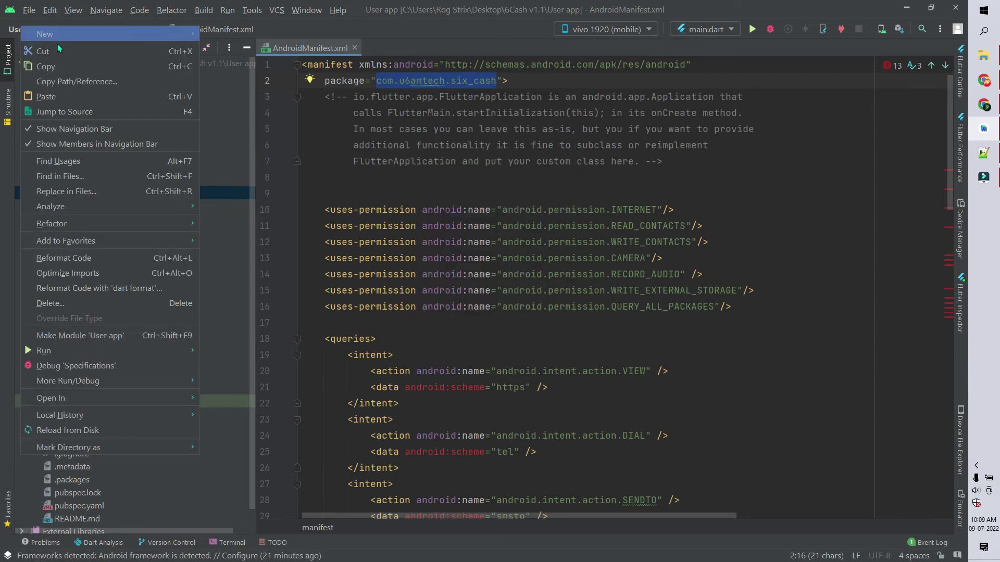
{"action": "left_click", "coordinate": [90, 196]}
{"action": "key", "text": "ctrl+v"}
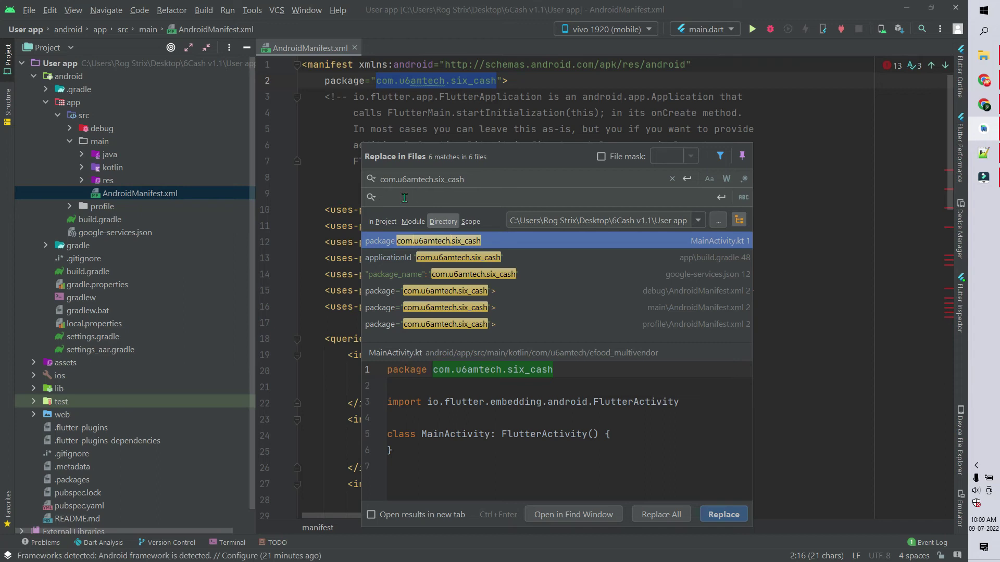
{"action": "type", "text": "com.payment."}
{"action": "type", "text": "app"}
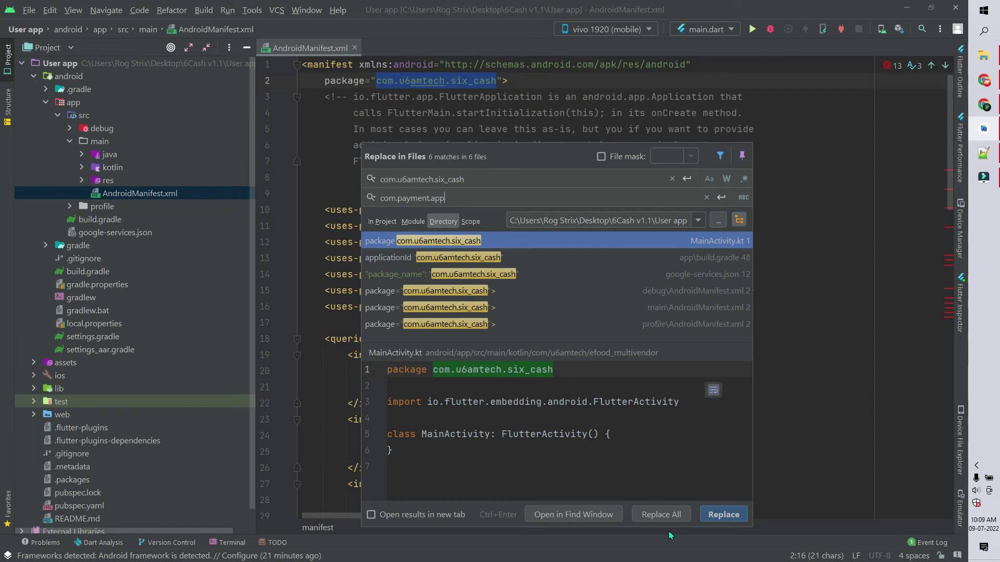
{"action": "left_click", "coordinate": [655, 517]}
{"action": "left_click", "coordinate": [581, 365]}
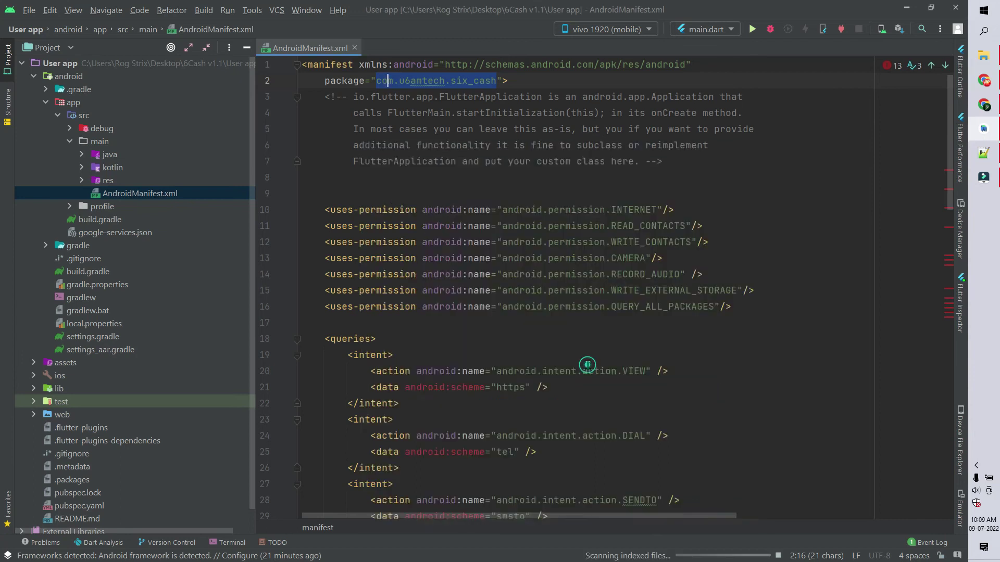
{"action": "left_click", "coordinate": [494, 83]}
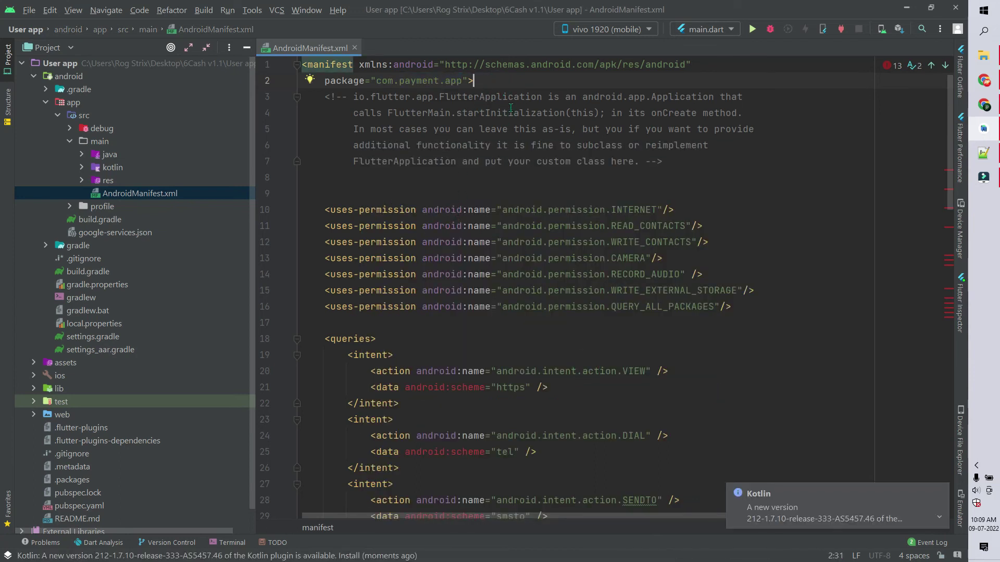
Step: Set the android:label of the application element in AndroidManifest.xml to "my app"
{"action": "scroll", "coordinate": [511, 108], "scroll_direction": "down", "scroll_amount": 7}
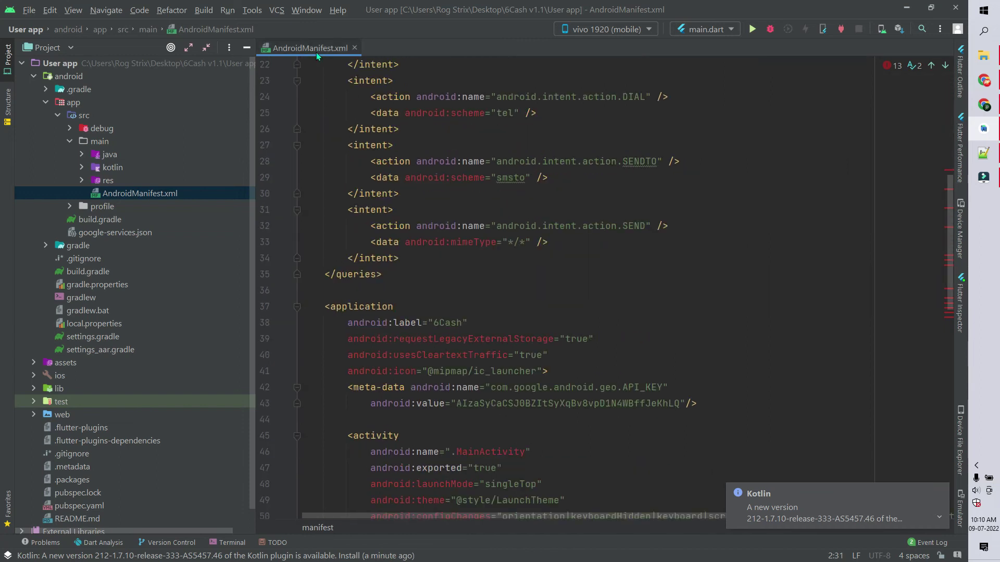
{"action": "scroll", "coordinate": [497, 214], "scroll_direction": "down", "scroll_amount": 6}
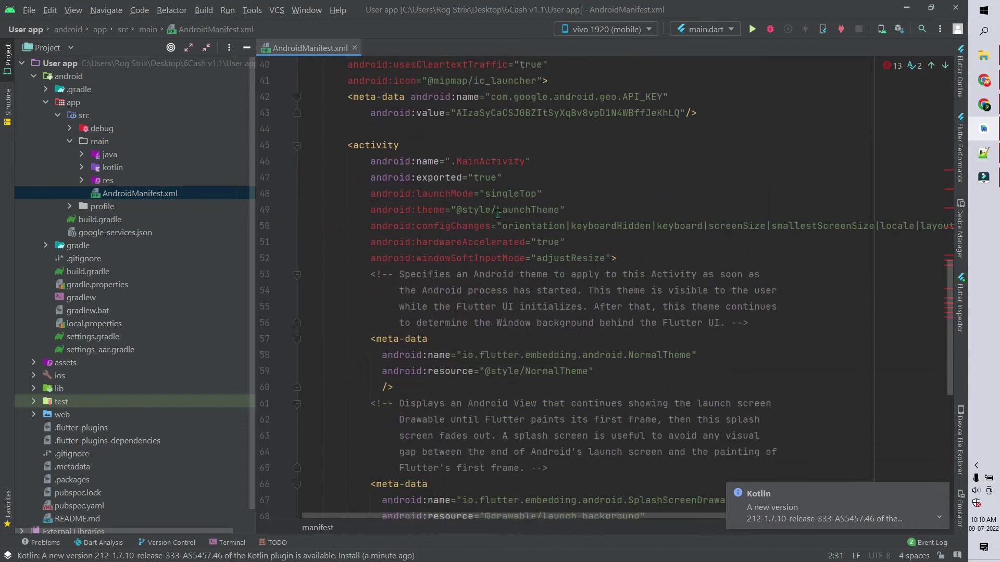
{"action": "scroll", "coordinate": [497, 214], "scroll_direction": "up", "scroll_amount": 4}
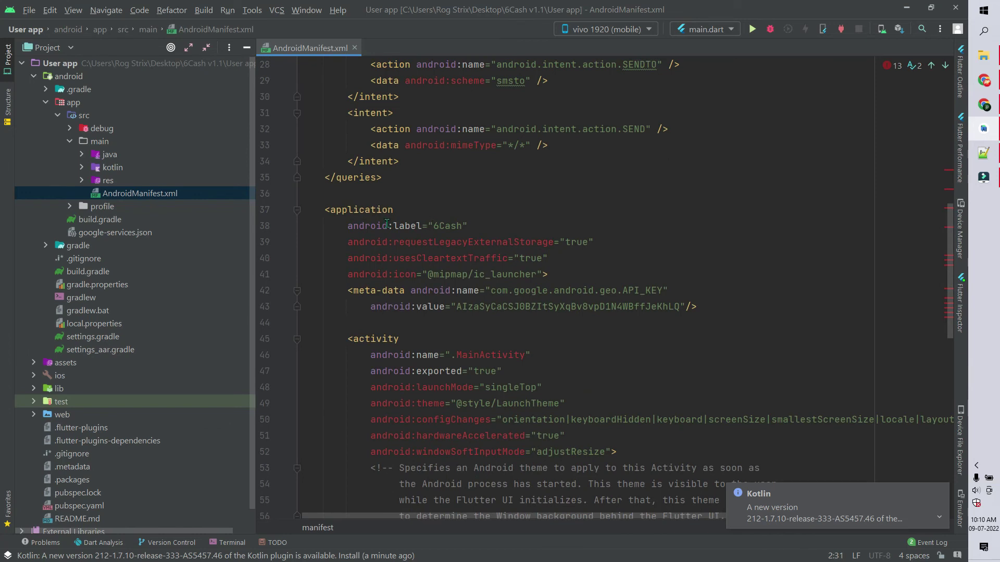
{"action": "triple_click", "coordinate": [346, 226]}
{"action": "left_click", "coordinate": [467, 225]}
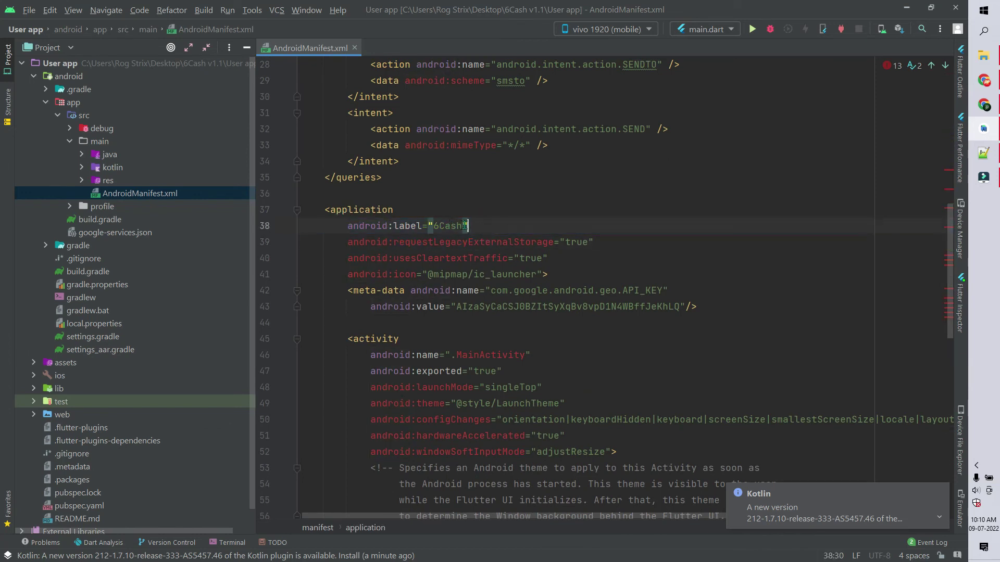
{"action": "left_click_drag", "start_coordinate": [465, 225], "coordinate": [434, 224]}
{"action": "type", "text": "myapp"}
{"action": "left_click", "coordinate": [445, 226]}
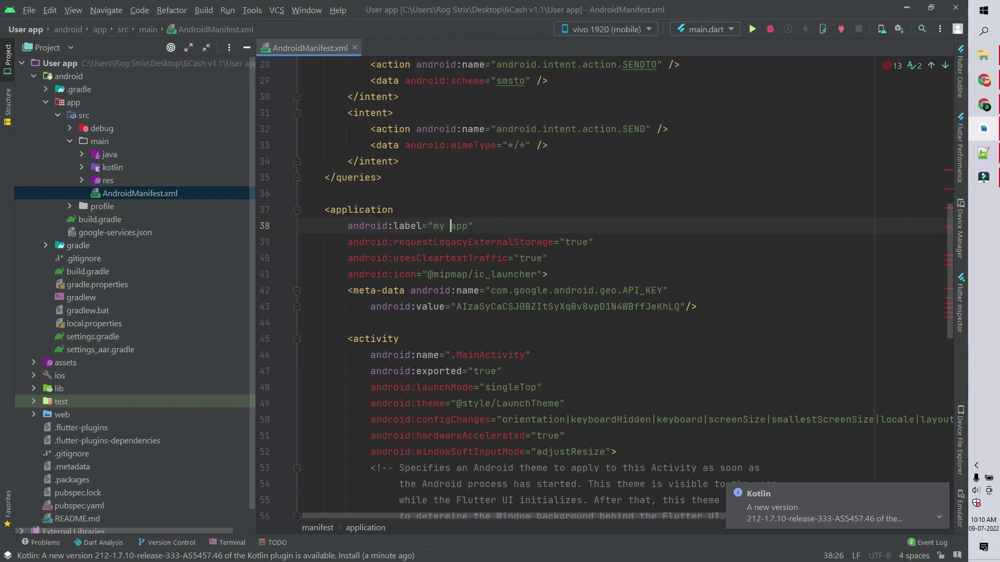
{"action": "left_click", "coordinate": [499, 227]}
{"action": "triple_click", "coordinate": [499, 227]}
Step: Collapse the android folder and expand the lib folder in the User app project tree
{"action": "scroll", "coordinate": [638, 293], "scroll_direction": "up", "scroll_amount": 10}
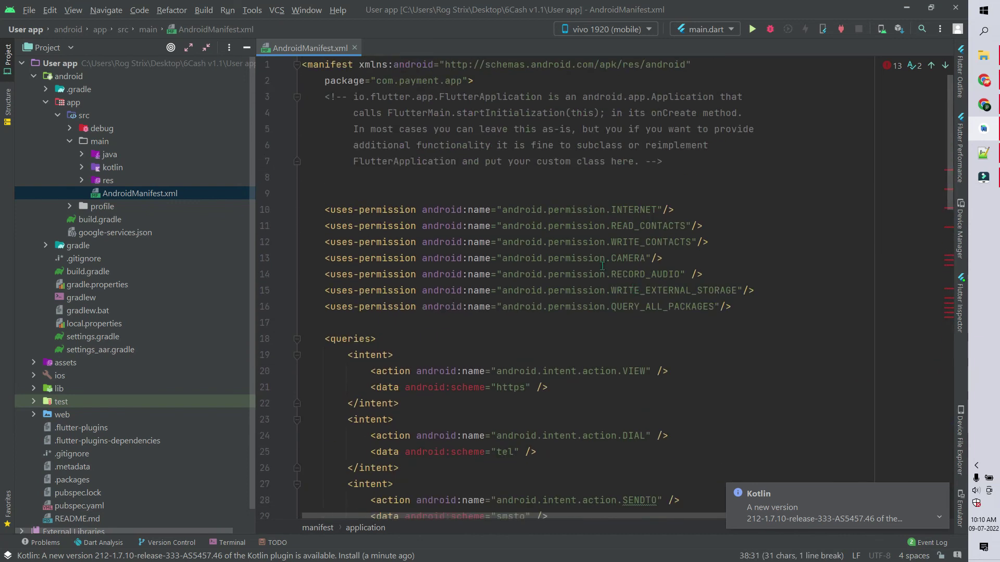
{"action": "left_click", "coordinate": [35, 76]}
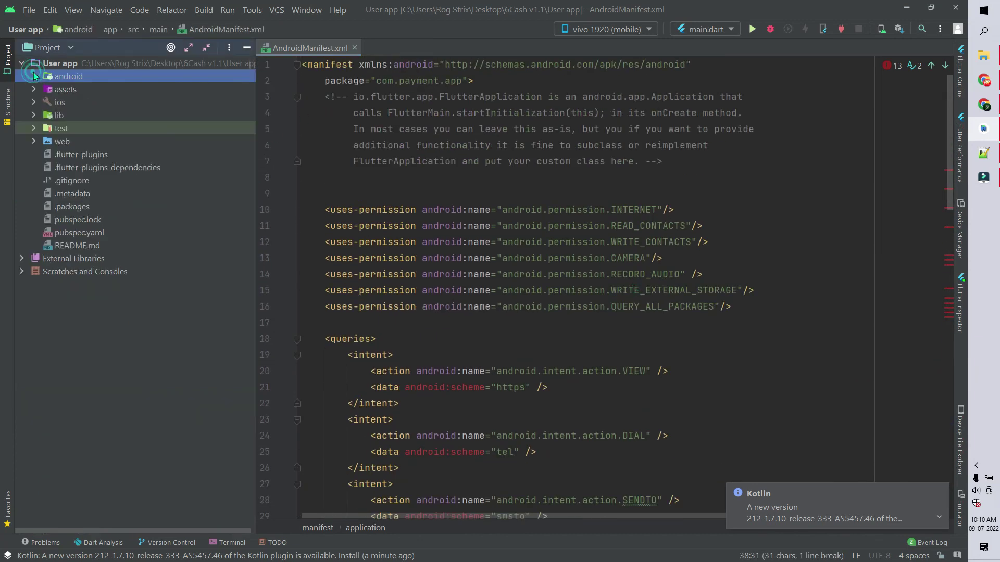
{"action": "left_click", "coordinate": [38, 117]}
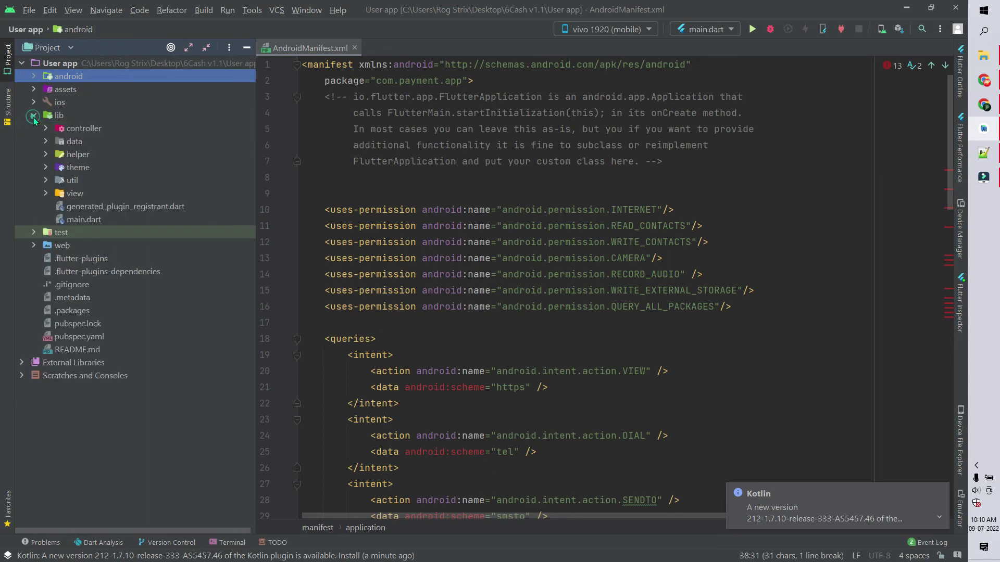